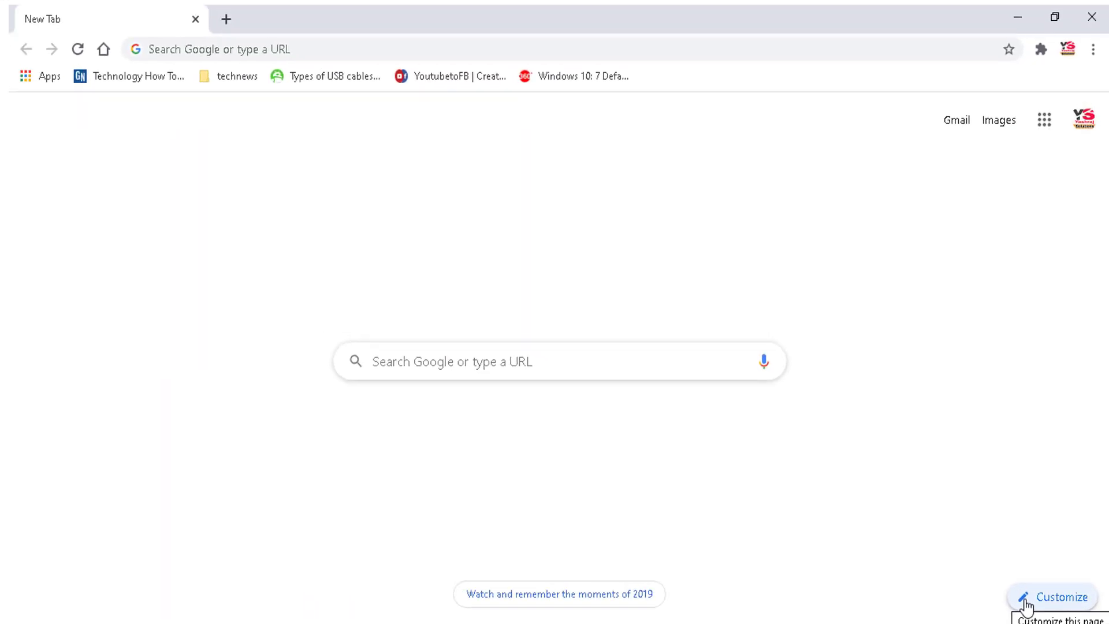
# - Try the Cool grey and Black color themes, apply the white-and-yellow one to the browser, and check it with a new tab
pyautogui.click(1026, 606)
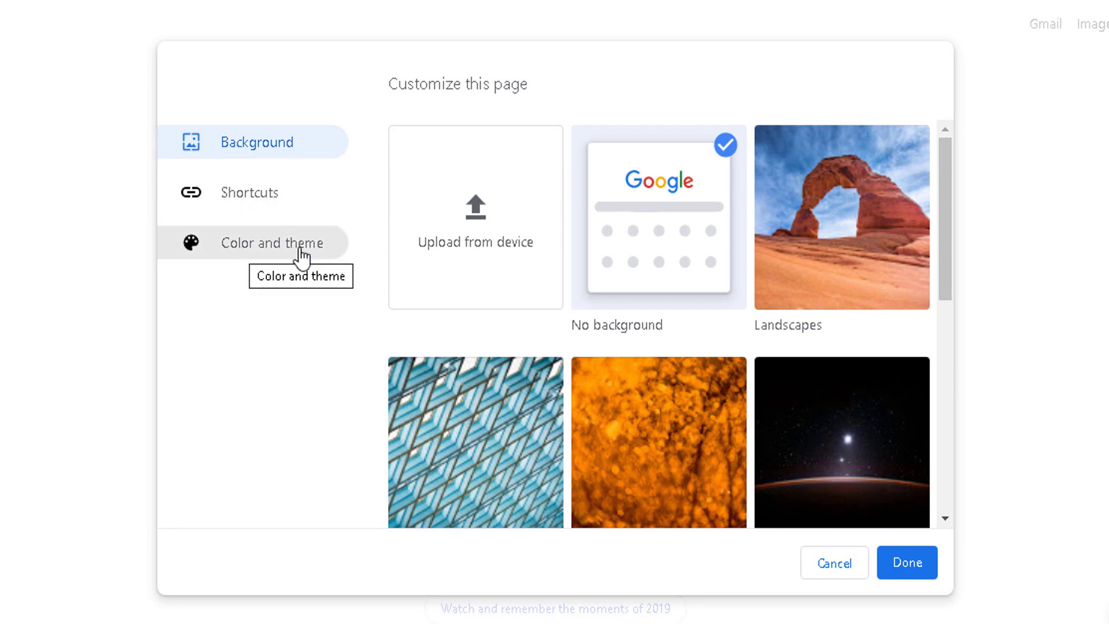
pyautogui.click(258, 257)
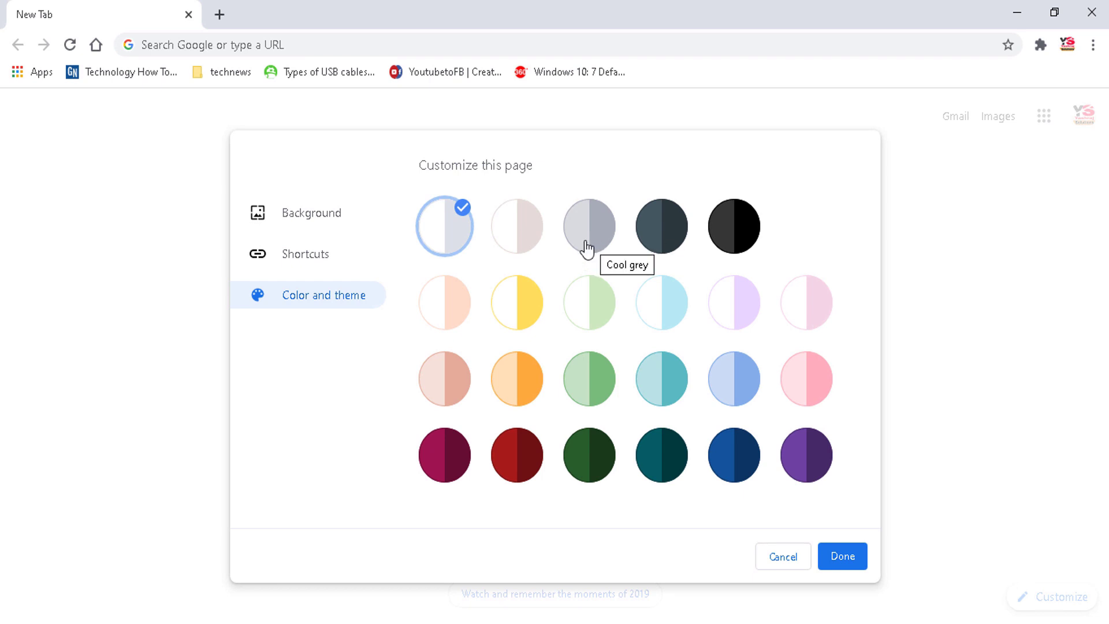
pyautogui.click(587, 247)
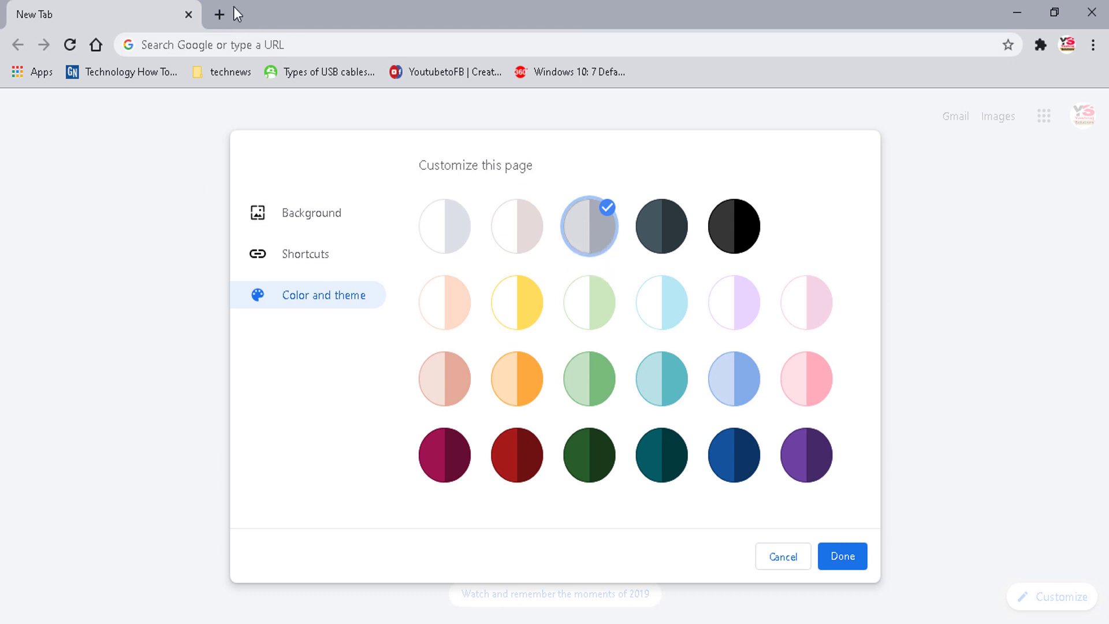
pyautogui.click(720, 239)
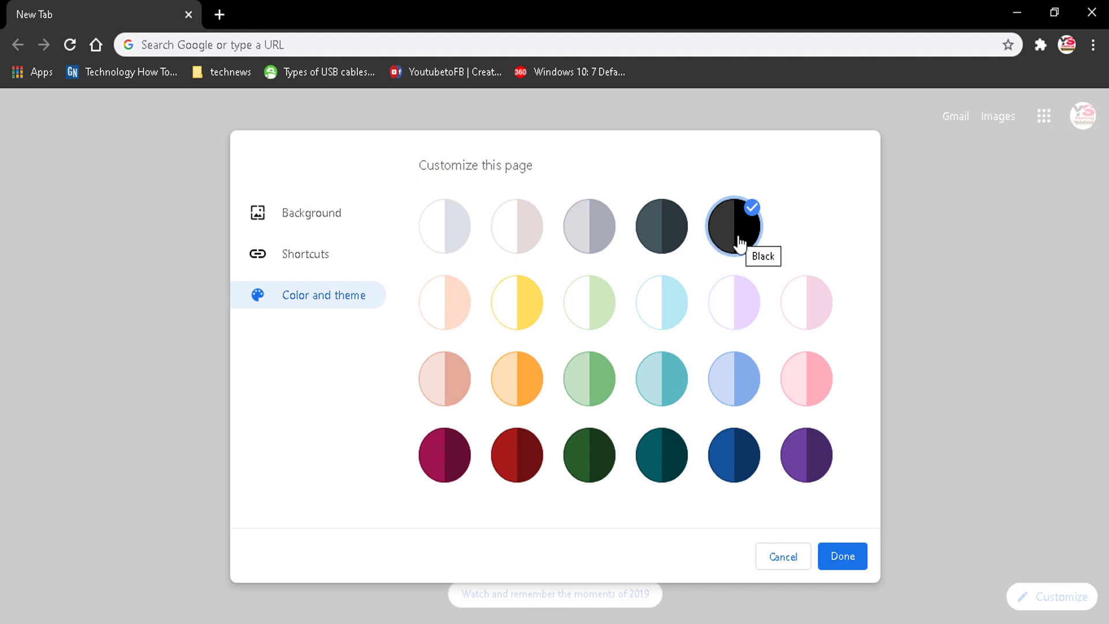
pyautogui.click(520, 323)
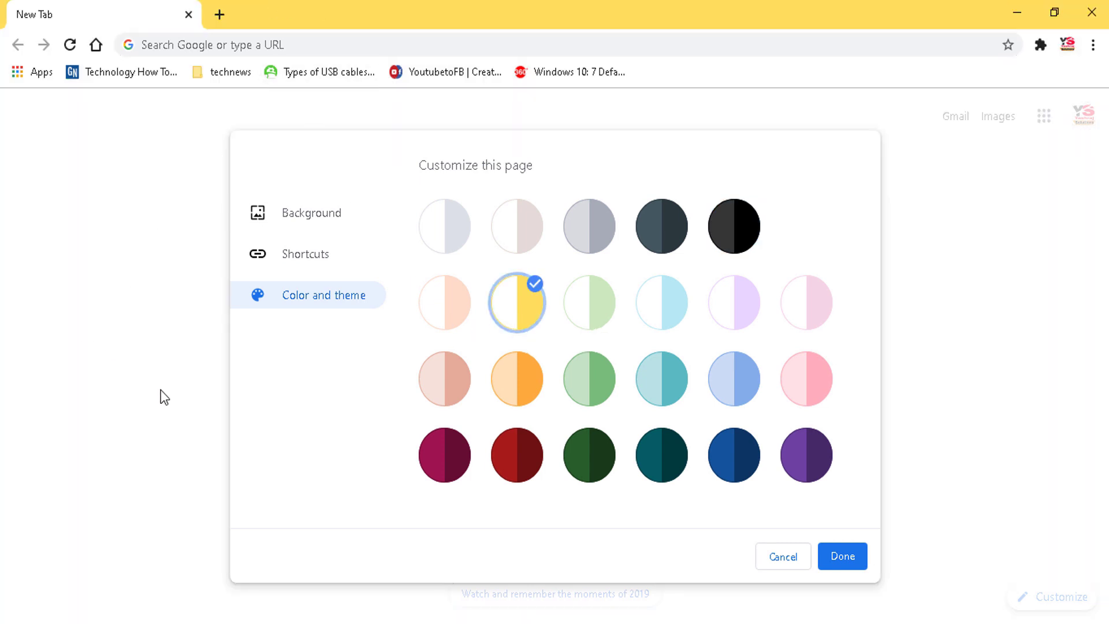
pyautogui.click(843, 556)
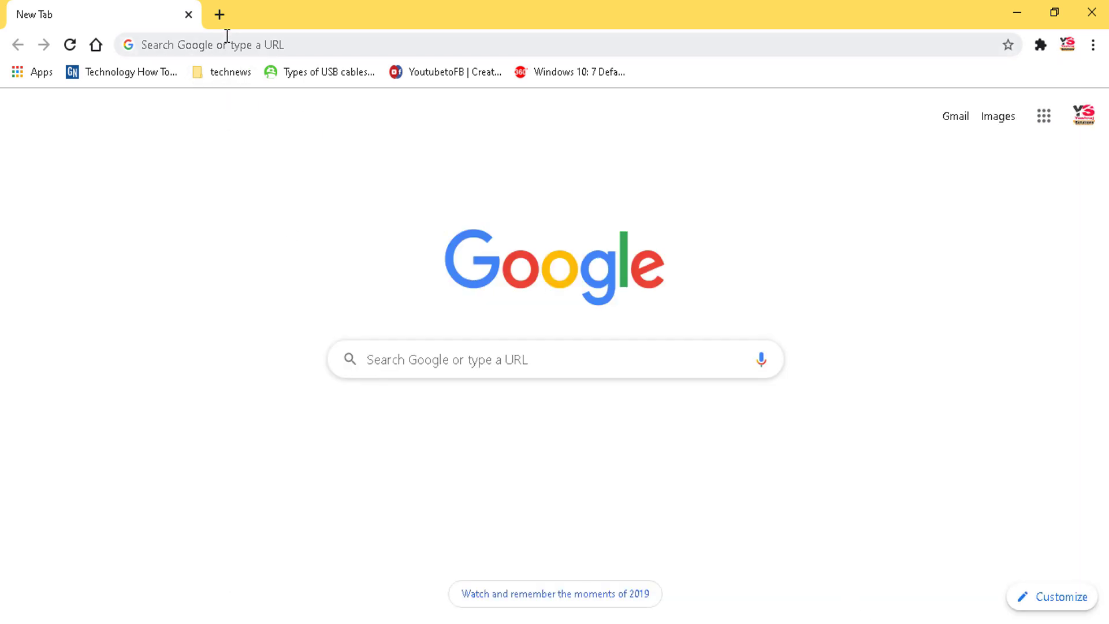
pyautogui.click(219, 15)
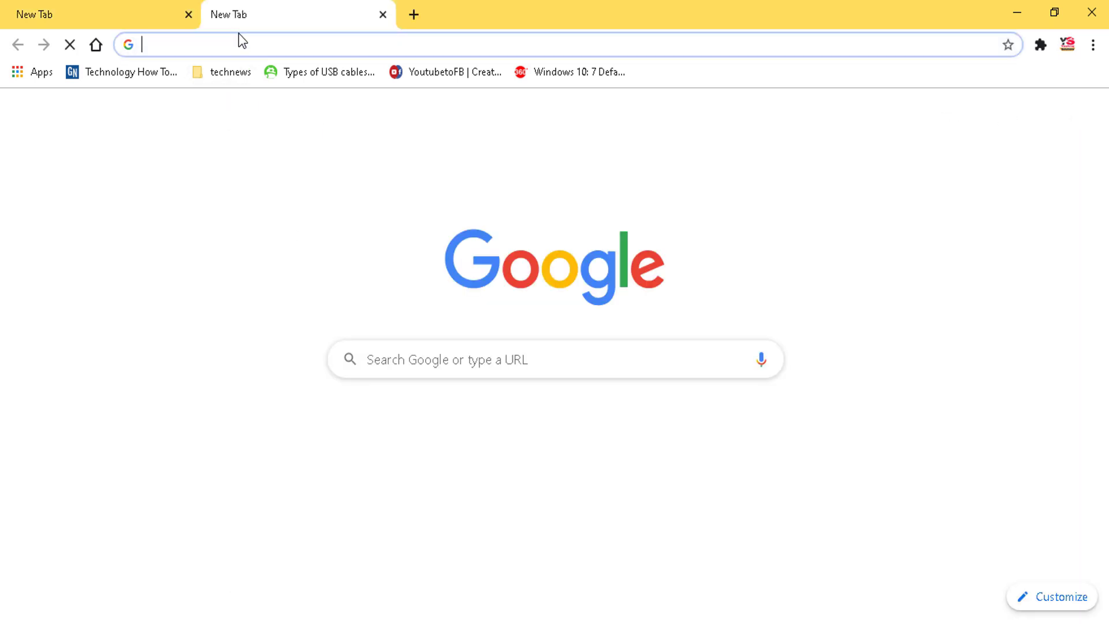
pyautogui.click(383, 15)
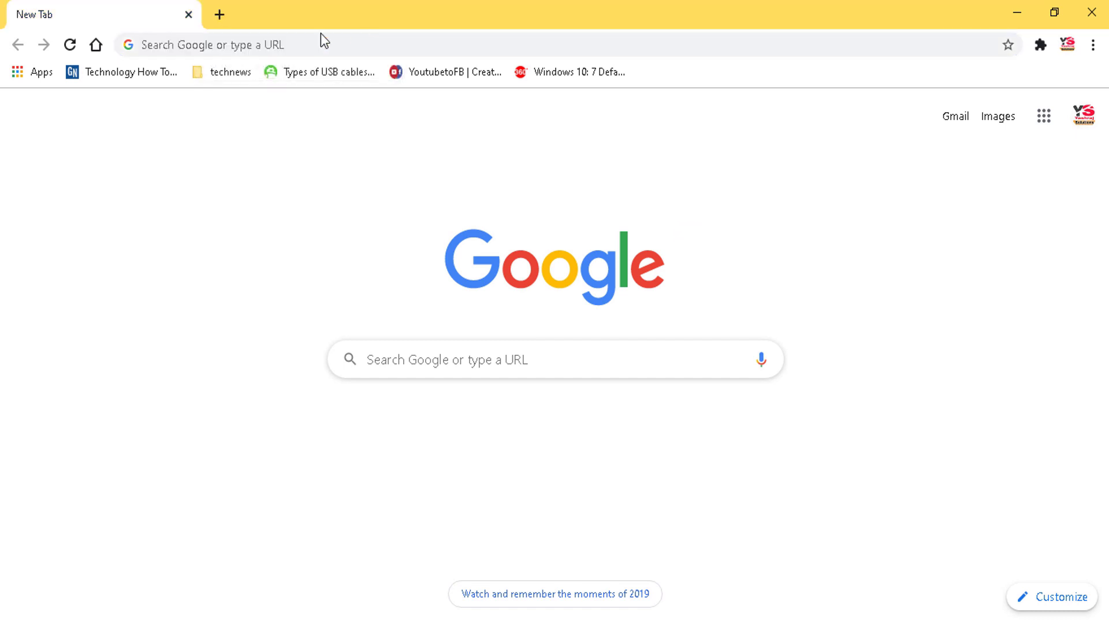
# - Upload the image 45 from the Desktop folder "file" as the new tab page's background
pyautogui.click(1027, 601)
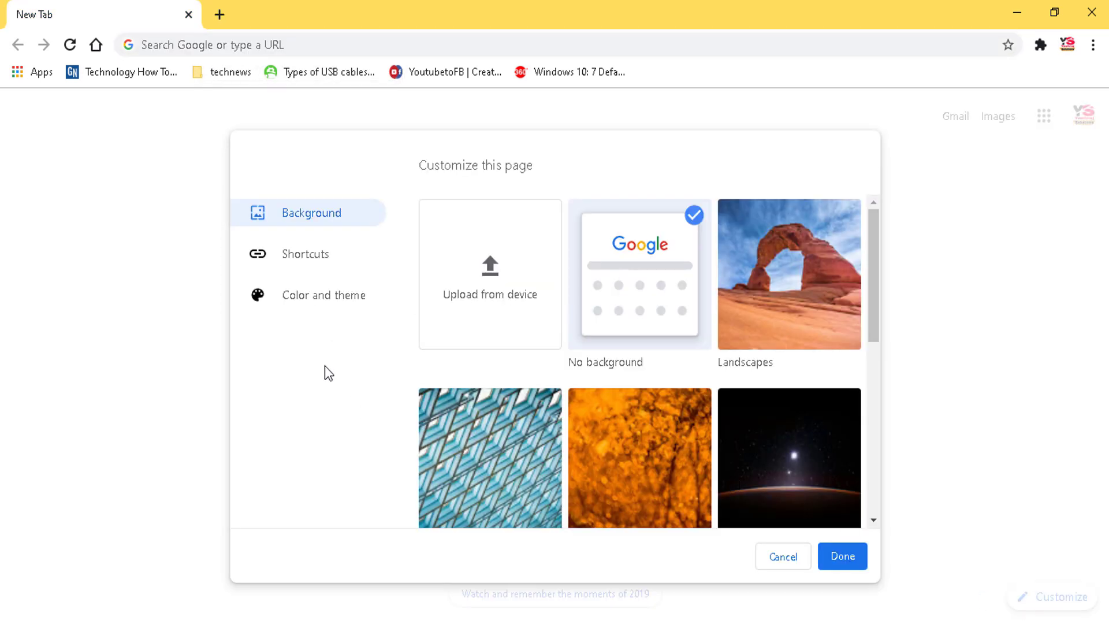
pyautogui.click(321, 308)
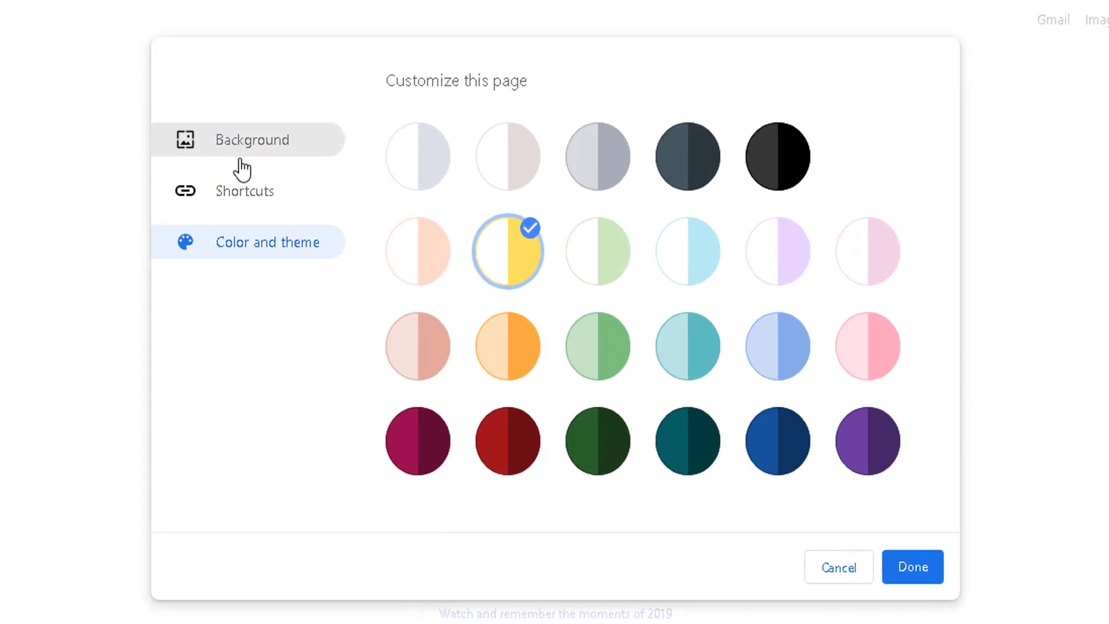
pyautogui.click(240, 152)
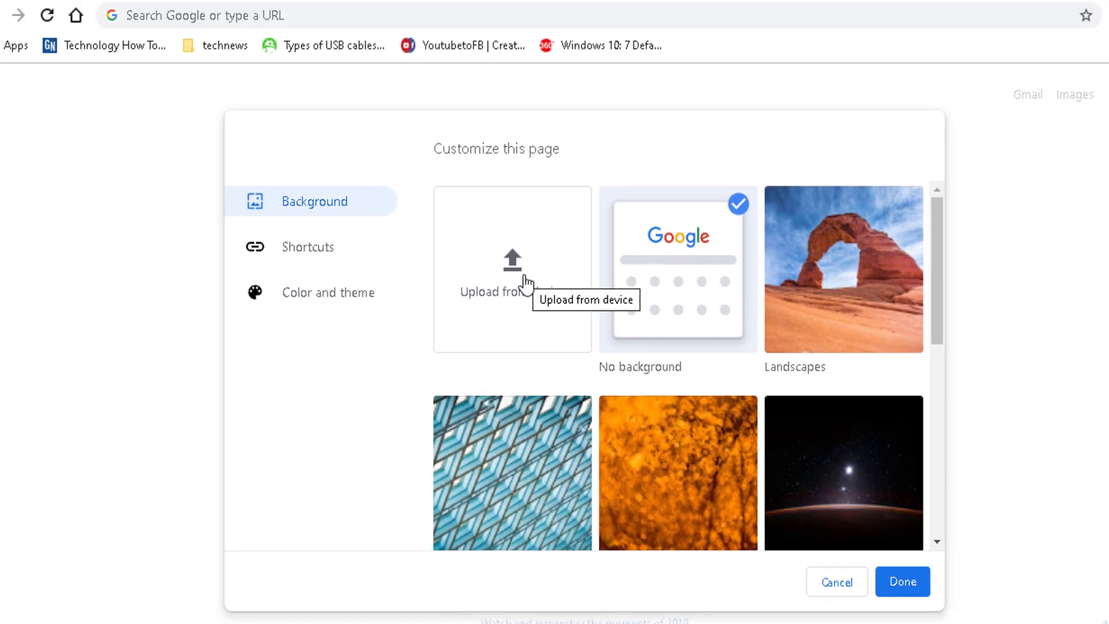
pyautogui.click(536, 298)
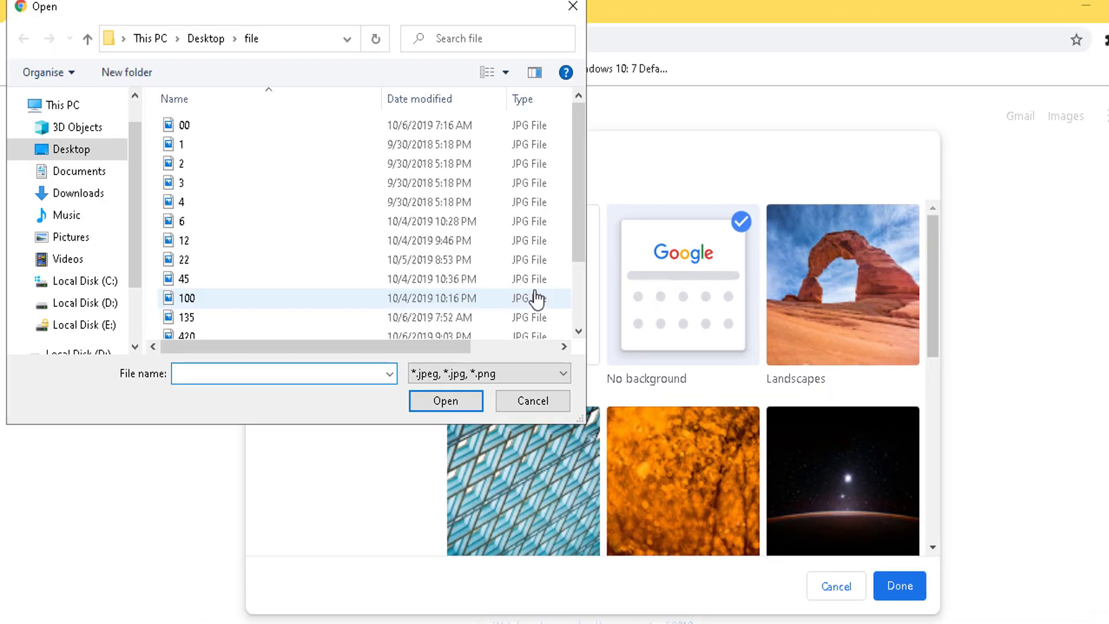
pyautogui.click(70, 151)
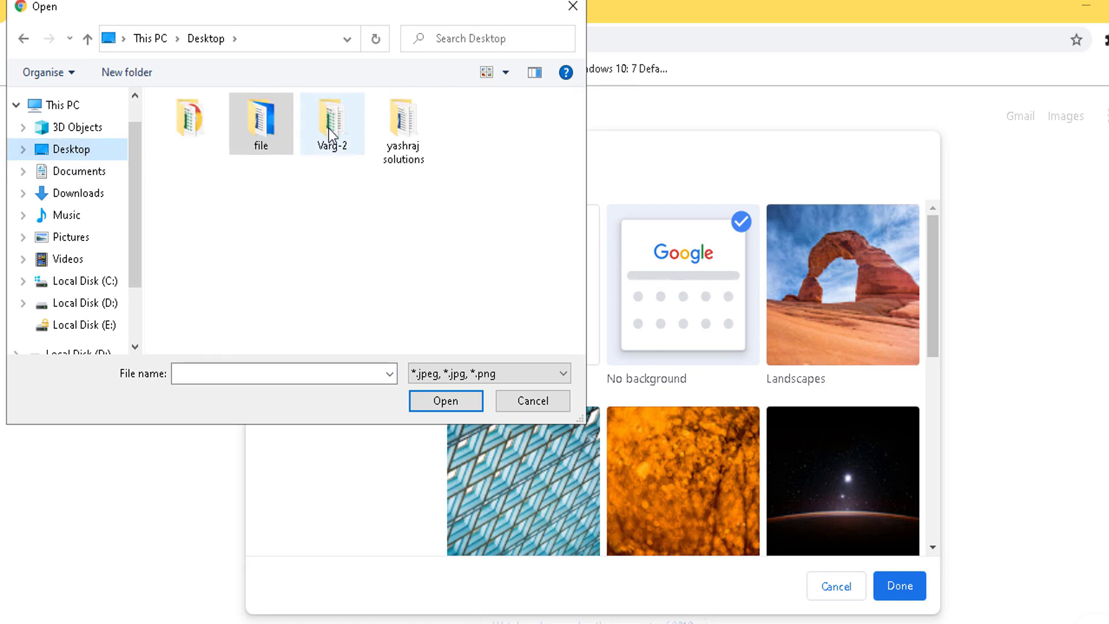
pyautogui.doubleClick(275, 120)
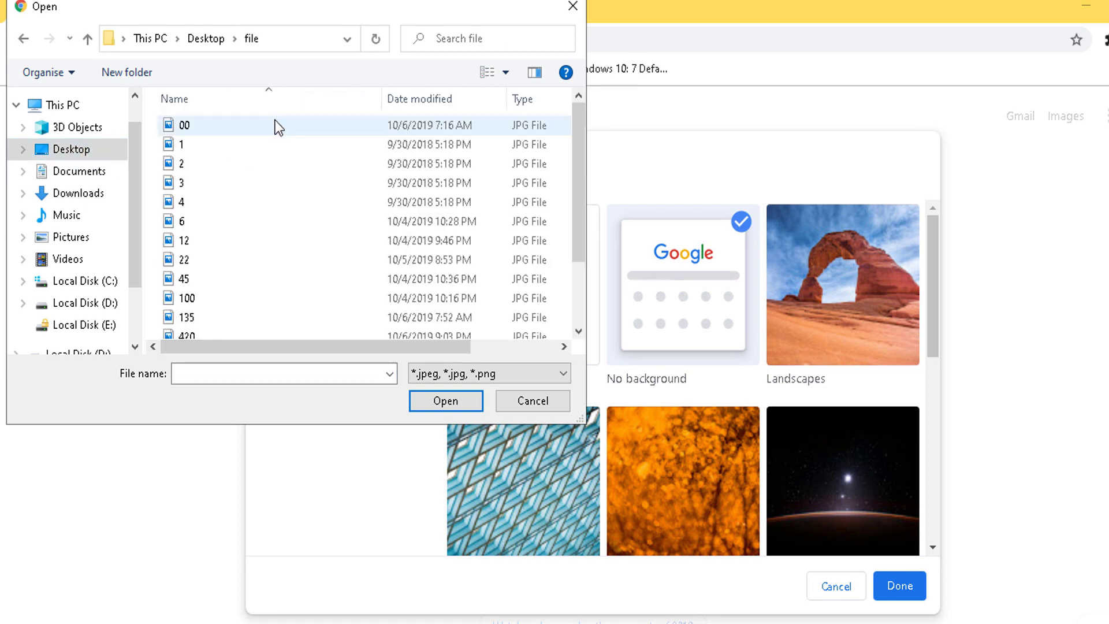
pyautogui.click(183, 283)
pyautogui.click(436, 405)
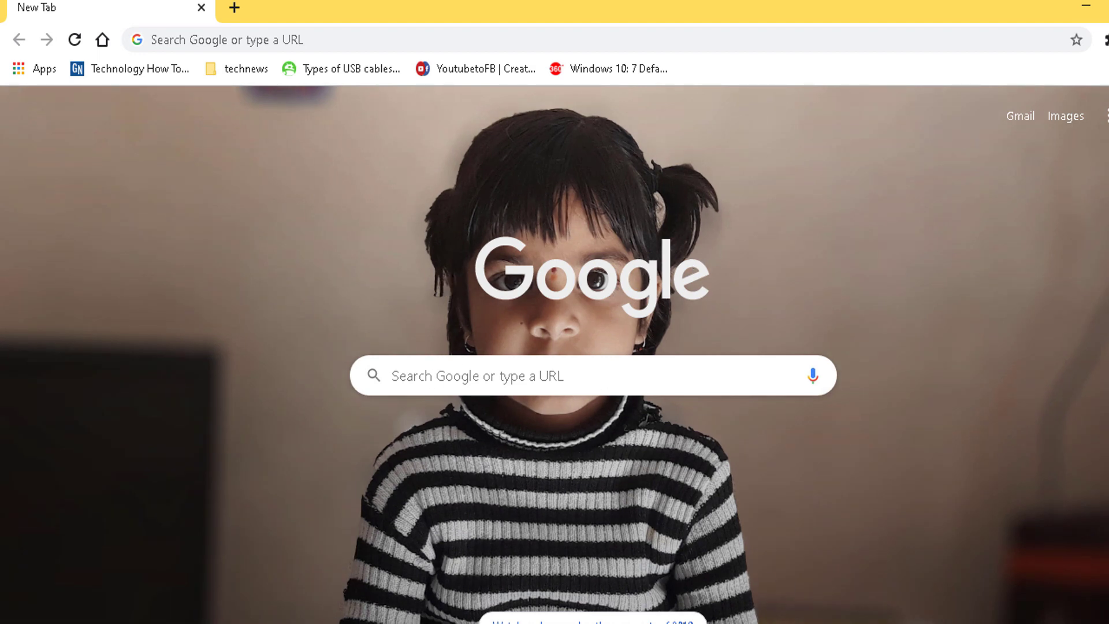
# - Open the Landscapes background collection and switch its Refresh daily option on and off again
pyautogui.click(1040, 574)
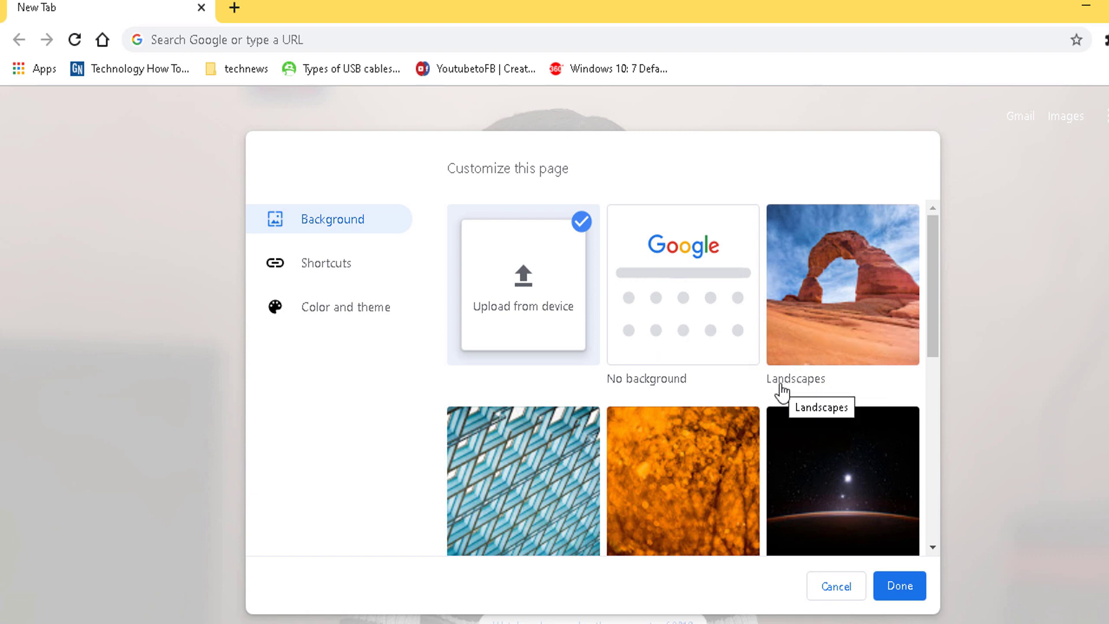
pyautogui.click(839, 338)
pyautogui.moveTo(934, 238)
pyautogui.mouseDown()
pyautogui.moveTo(951, 463)
pyautogui.moveTo(962, 321)
pyautogui.moveTo(945, 228)
pyautogui.mouseUp()
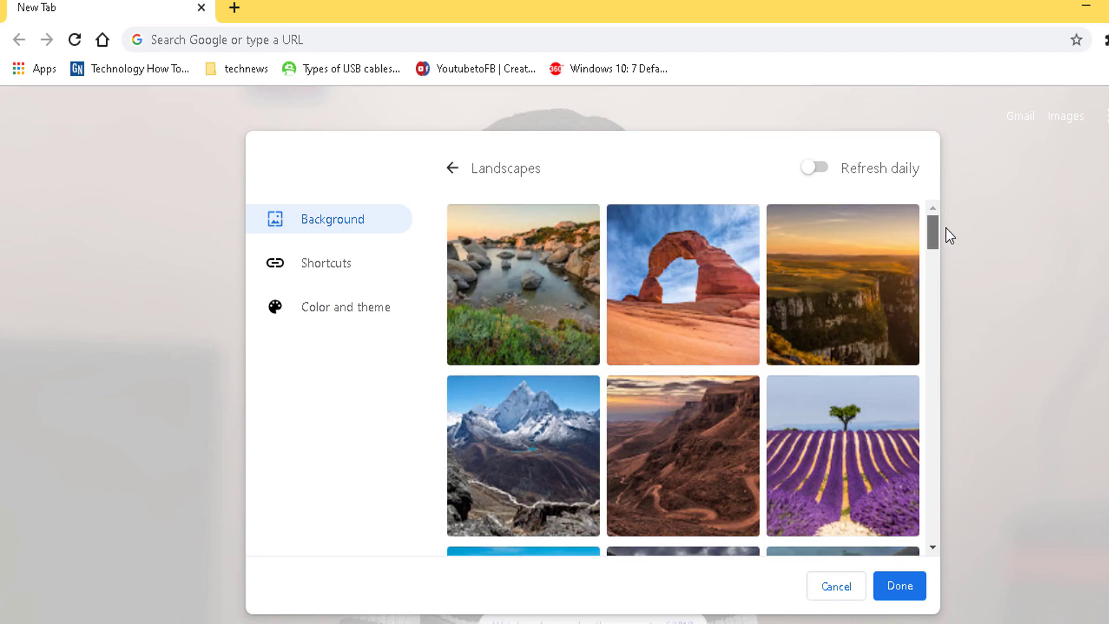
pyautogui.click(817, 169)
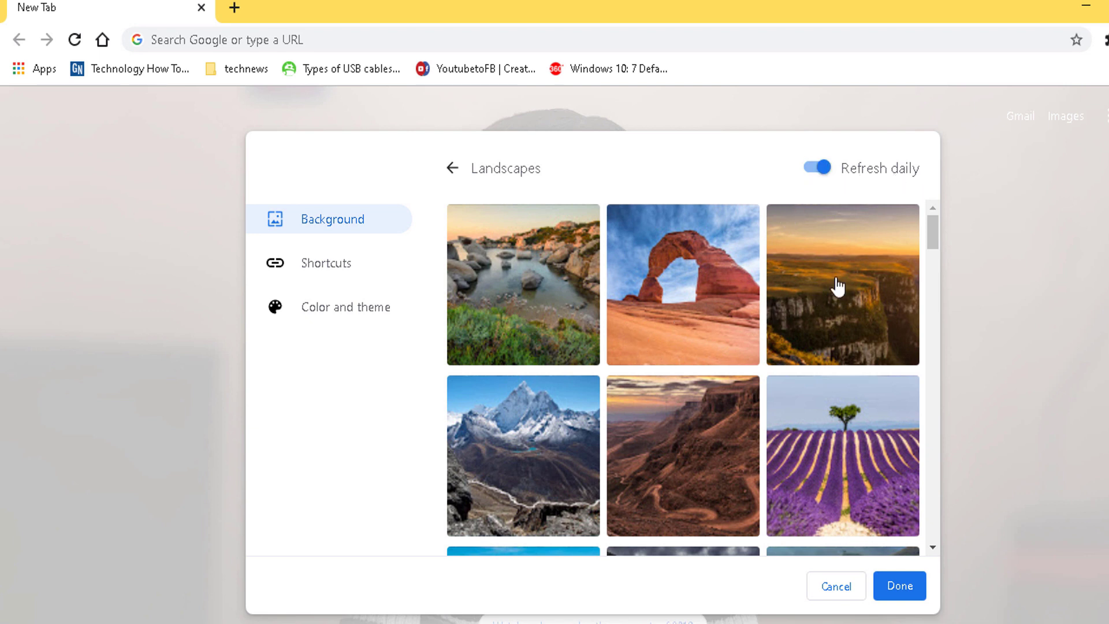
pyautogui.click(812, 171)
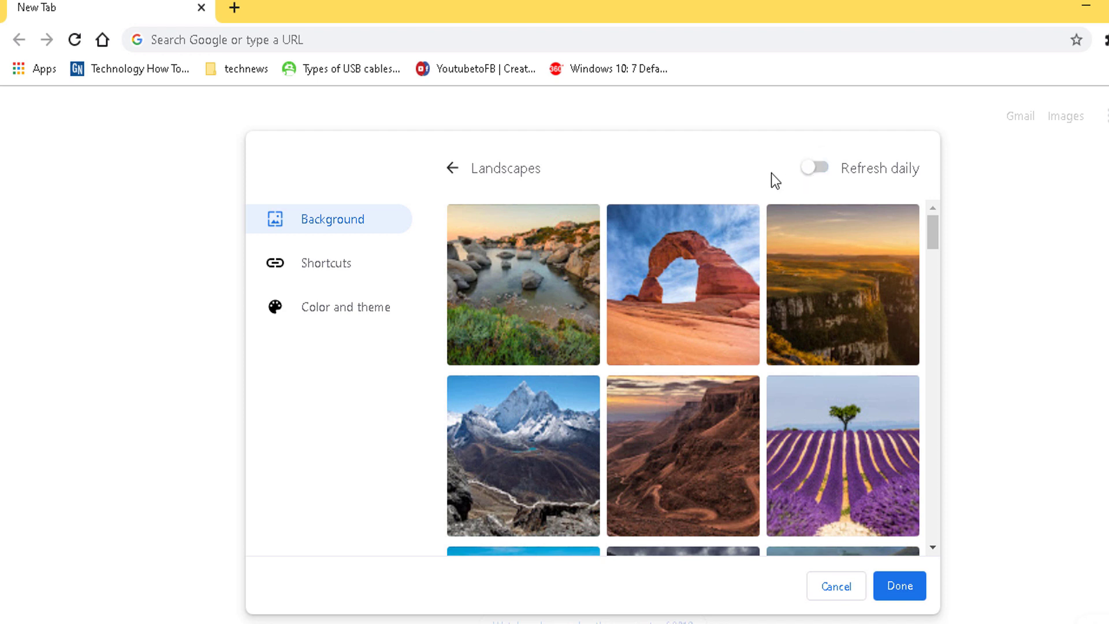
# - Browse the images in the Textures and Earth background collections
pyautogui.click(452, 170)
pyautogui.moveTo(933, 340); pyautogui.dragTo(933, 401)
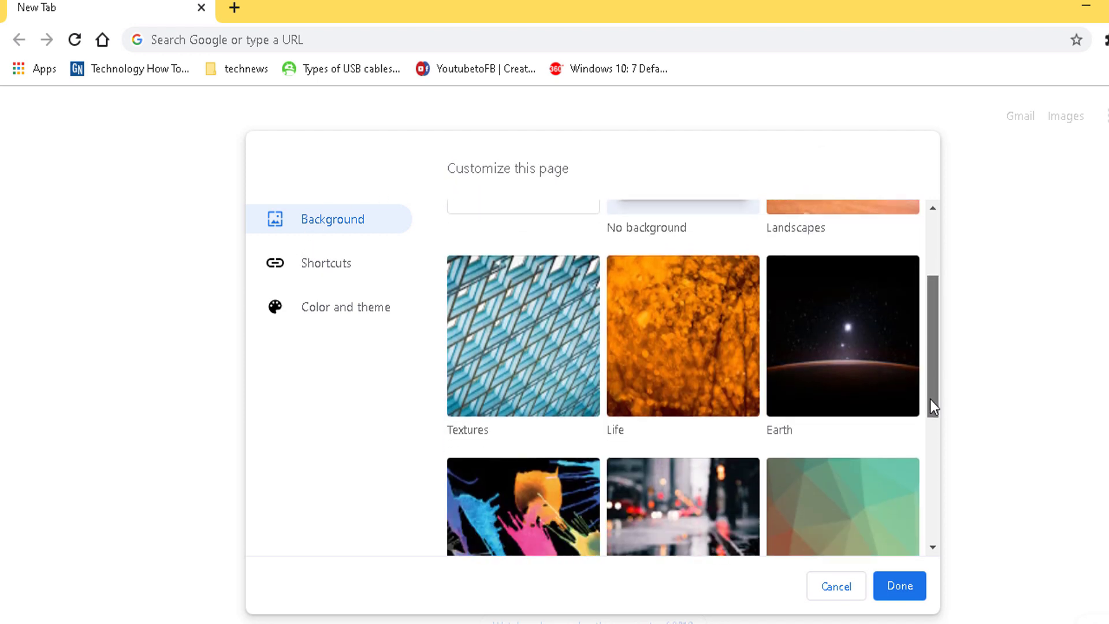
pyautogui.click(473, 416)
pyautogui.moveTo(934, 251); pyautogui.dragTo(949, 275)
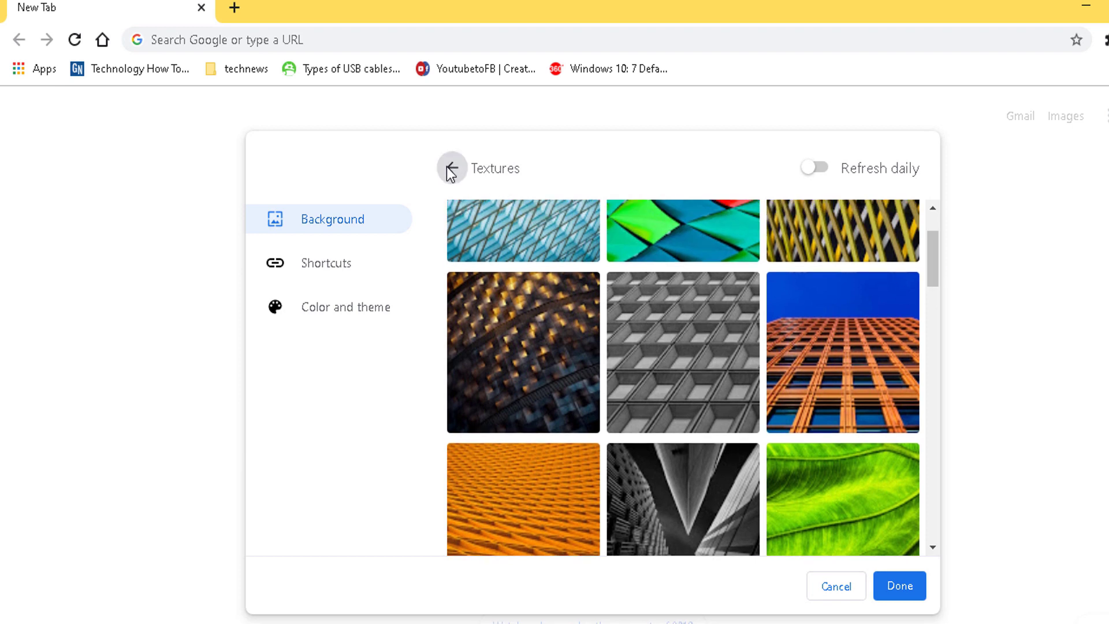
pyautogui.click(451, 169)
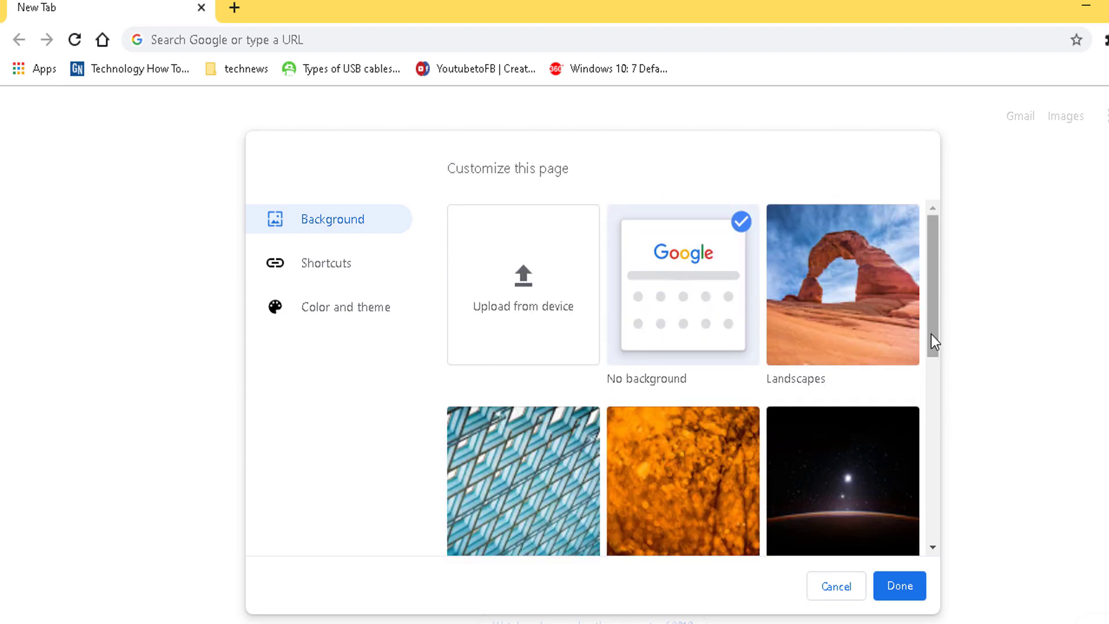
pyautogui.moveTo(930, 341); pyautogui.dragTo(936, 409)
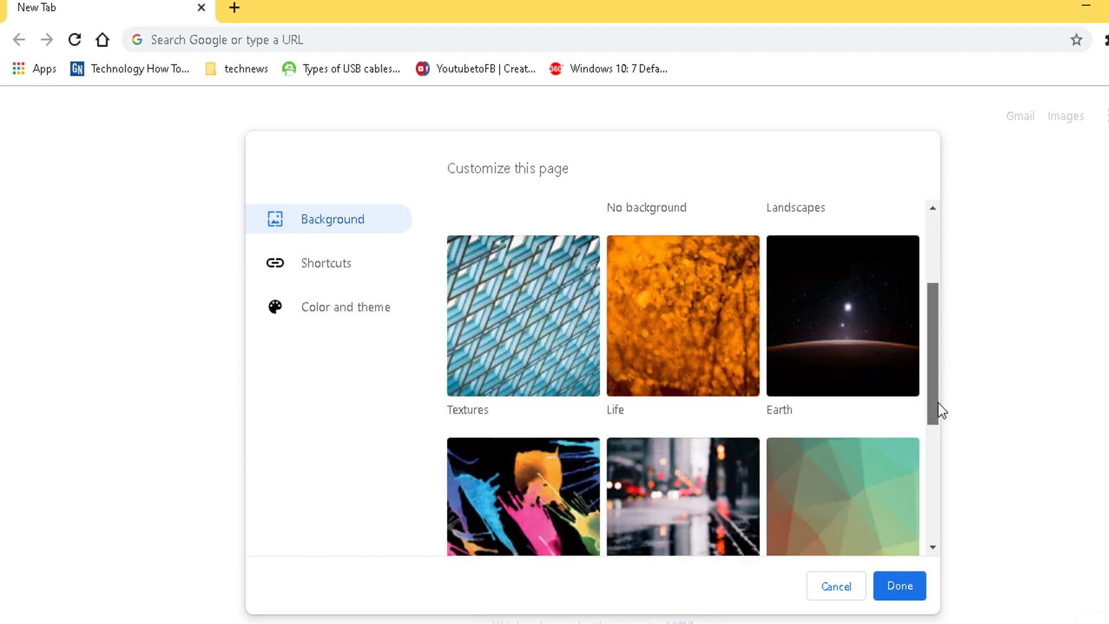
pyautogui.click(793, 416)
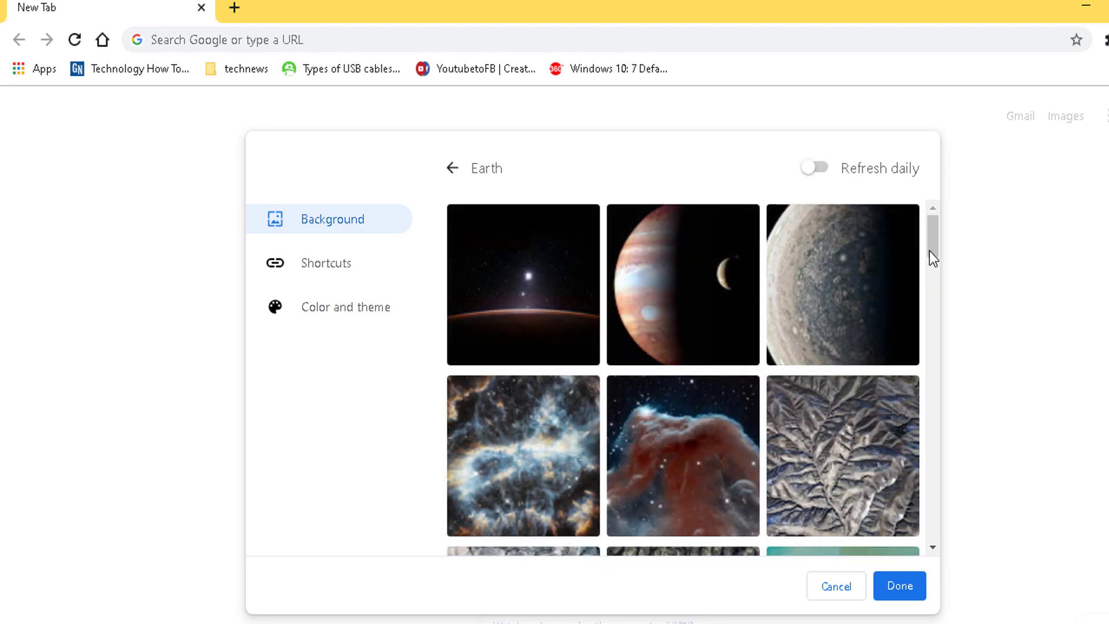
pyautogui.moveTo(930, 251); pyautogui.dragTo(943, 283)
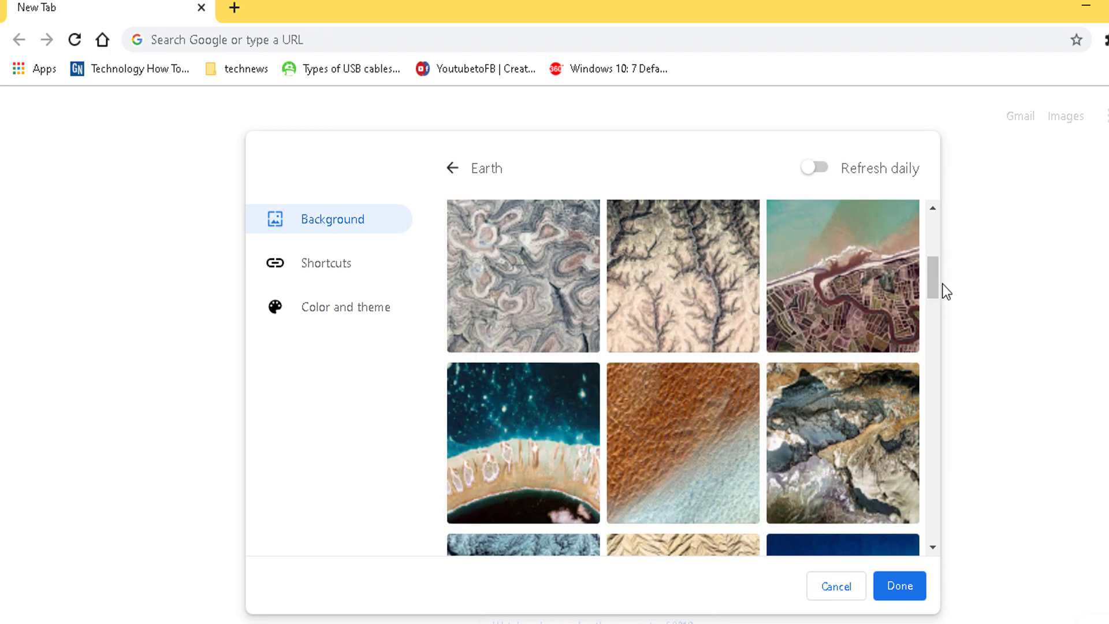
pyautogui.click(451, 169)
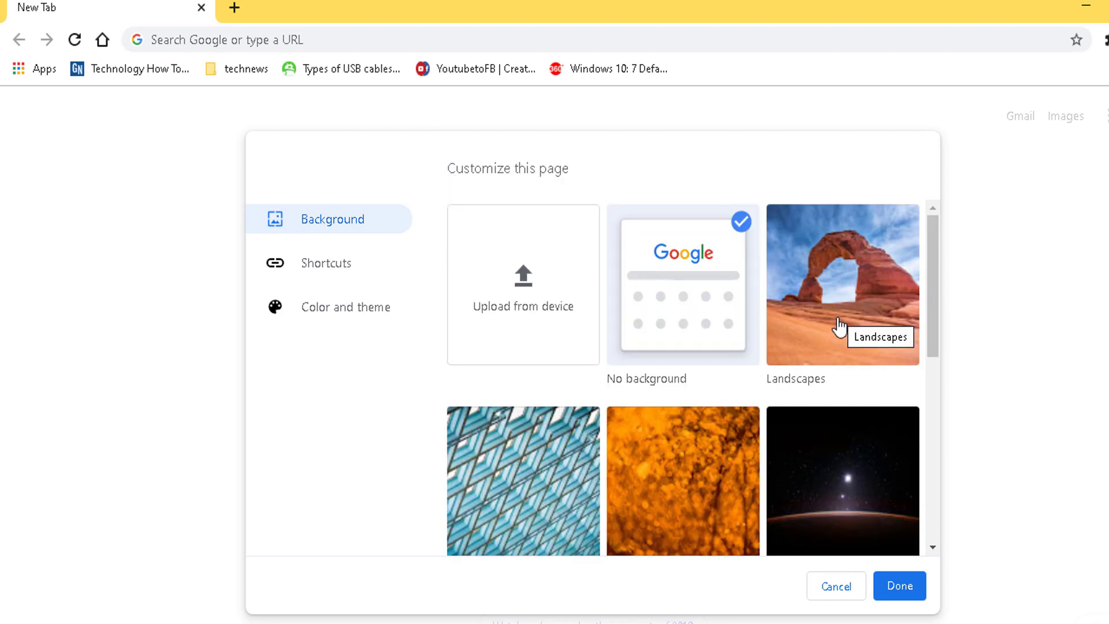
# - Look through the Art background collection and the remaining categories, down to Solid colors and Seascapes
pyautogui.moveTo(933, 324); pyautogui.dragTo(934, 543)
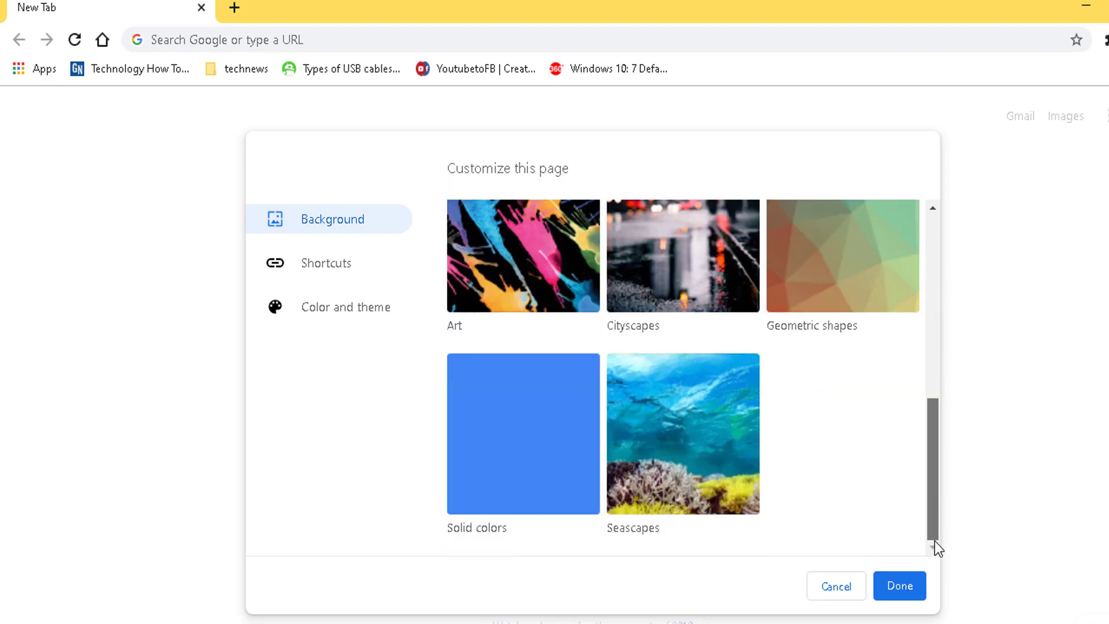
pyautogui.click(510, 287)
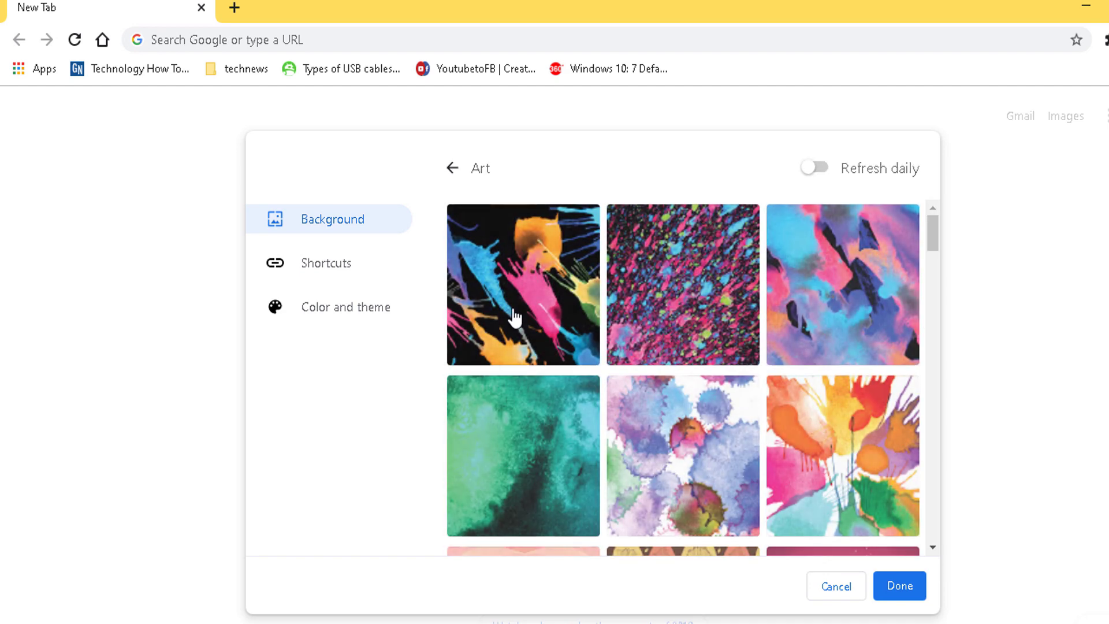
pyautogui.moveTo(933, 242); pyautogui.dragTo(935, 317)
pyautogui.click(452, 168)
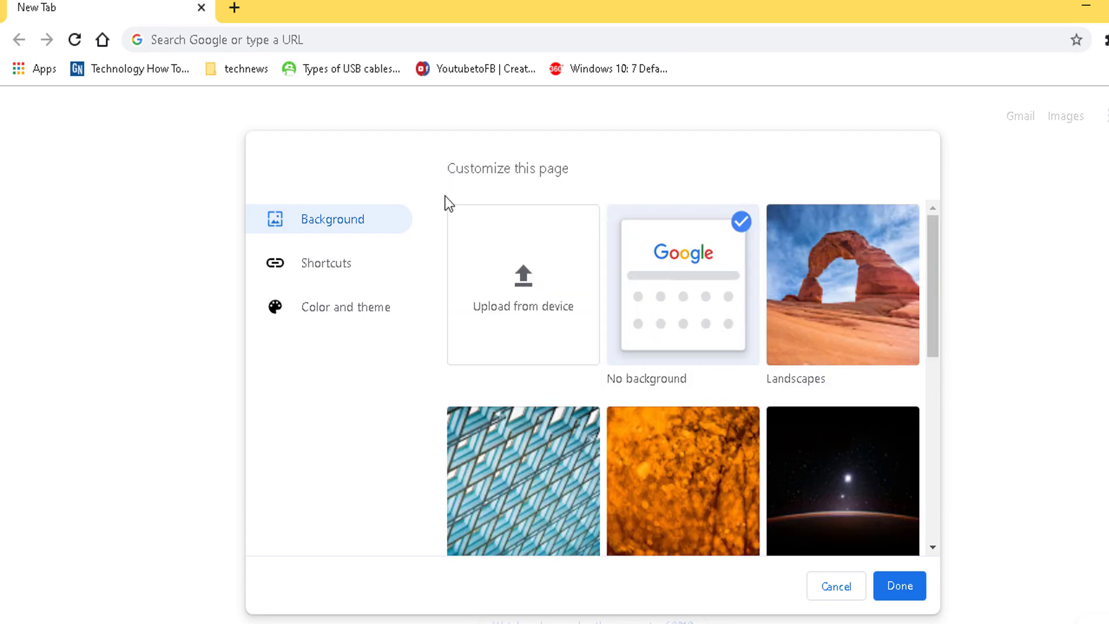
pyautogui.moveTo(935, 321); pyautogui.dragTo(937, 482)
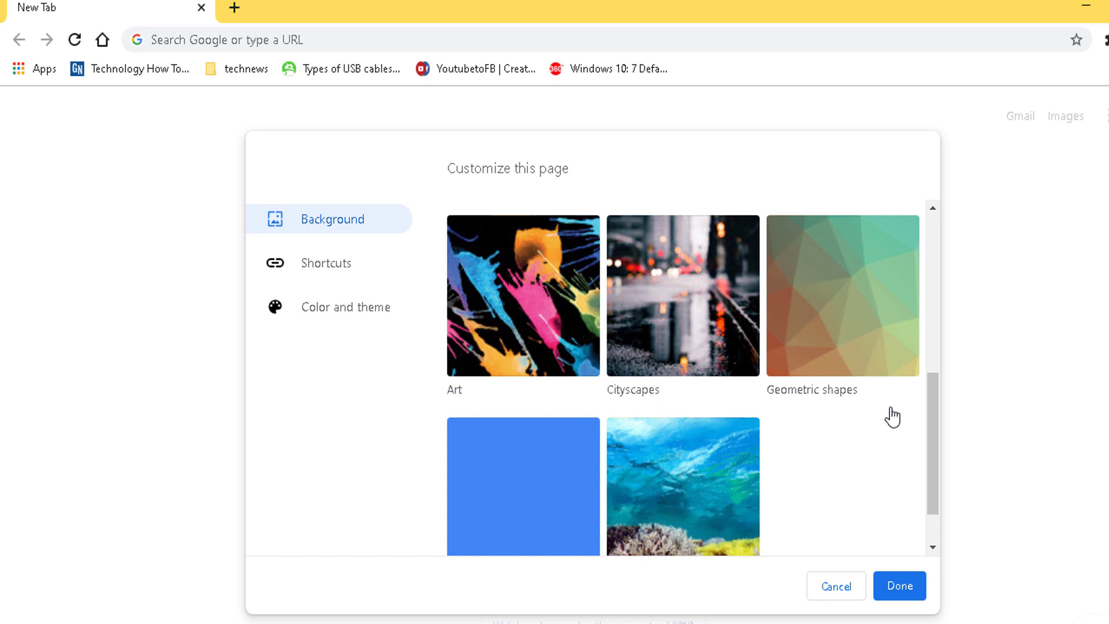
pyautogui.moveTo(936, 416); pyautogui.dragTo(937, 451)
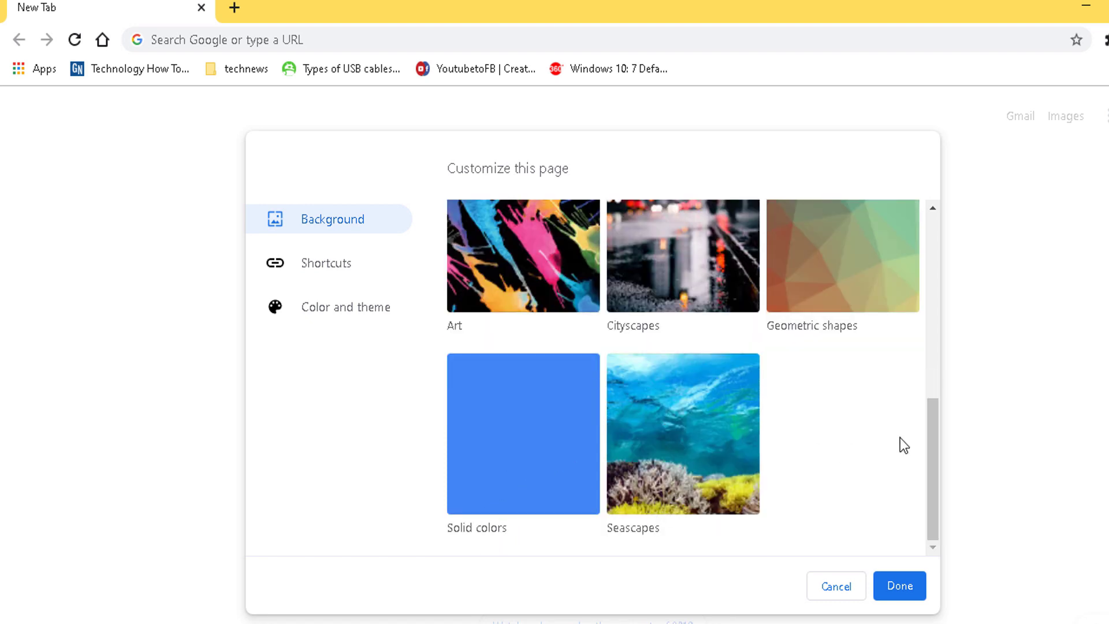
pyautogui.moveTo(931, 449); pyautogui.dragTo(958, 223)
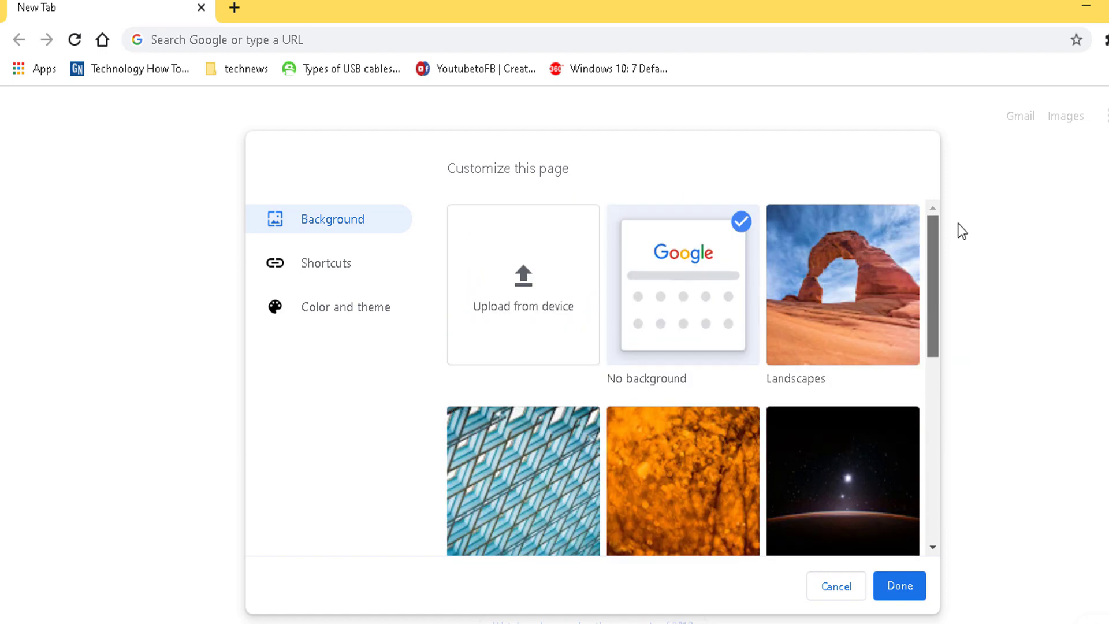
# - Apply the red rock arch photo from the Landscapes collection as the new tab page's background
pyautogui.click(864, 310)
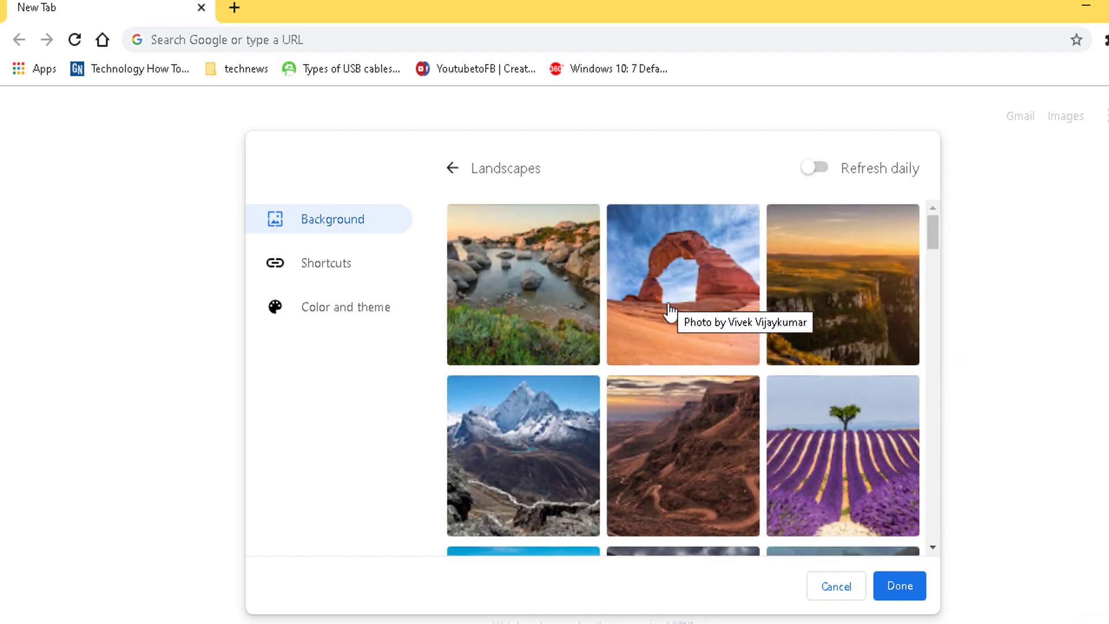
pyautogui.click(671, 315)
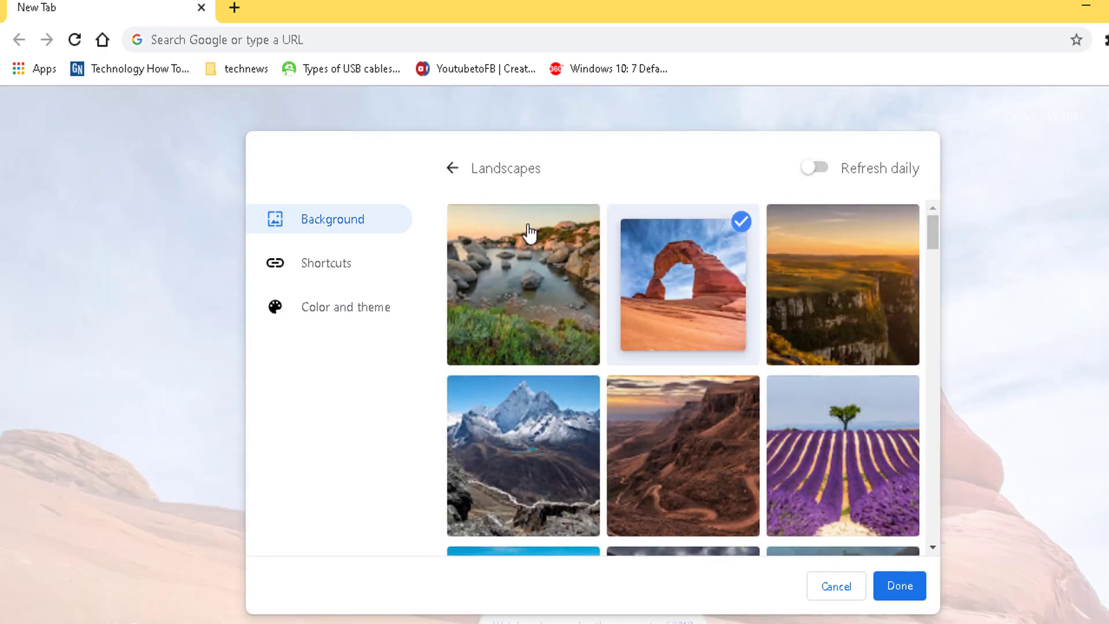
pyautogui.click(890, 581)
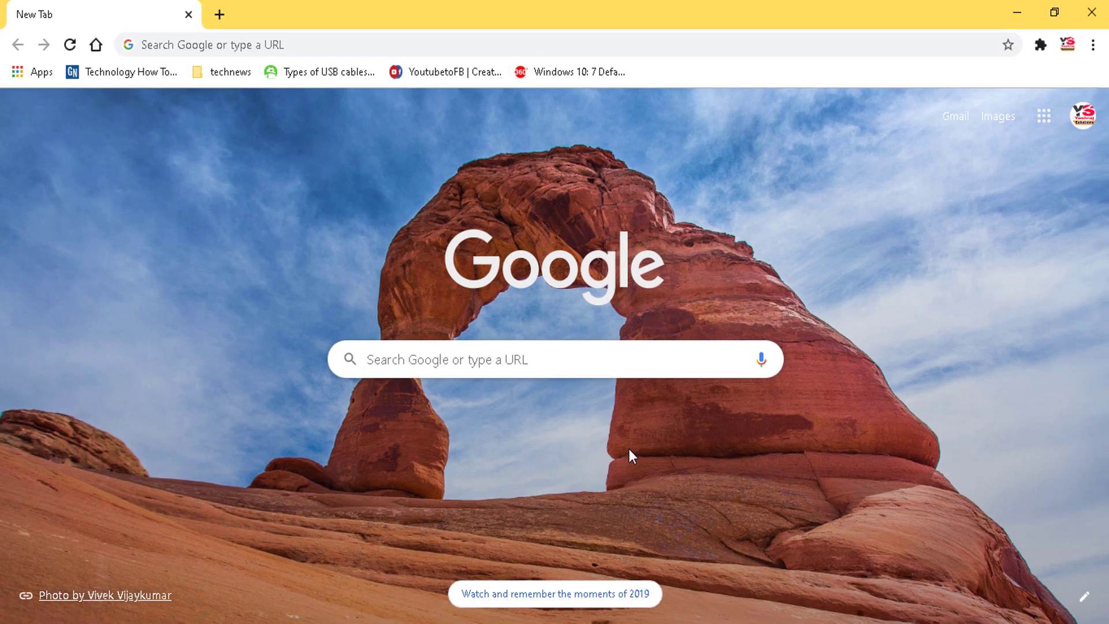
# - Turn off the Hide shortcuts option for the new tab page and apply the change
pyautogui.click(1090, 603)
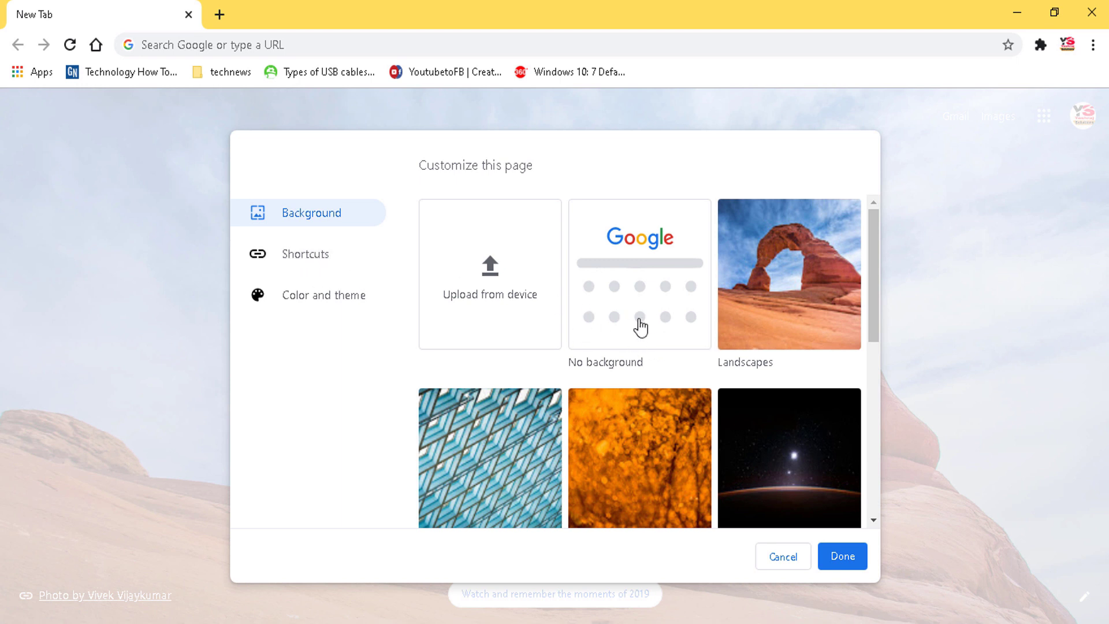
pyautogui.click(281, 261)
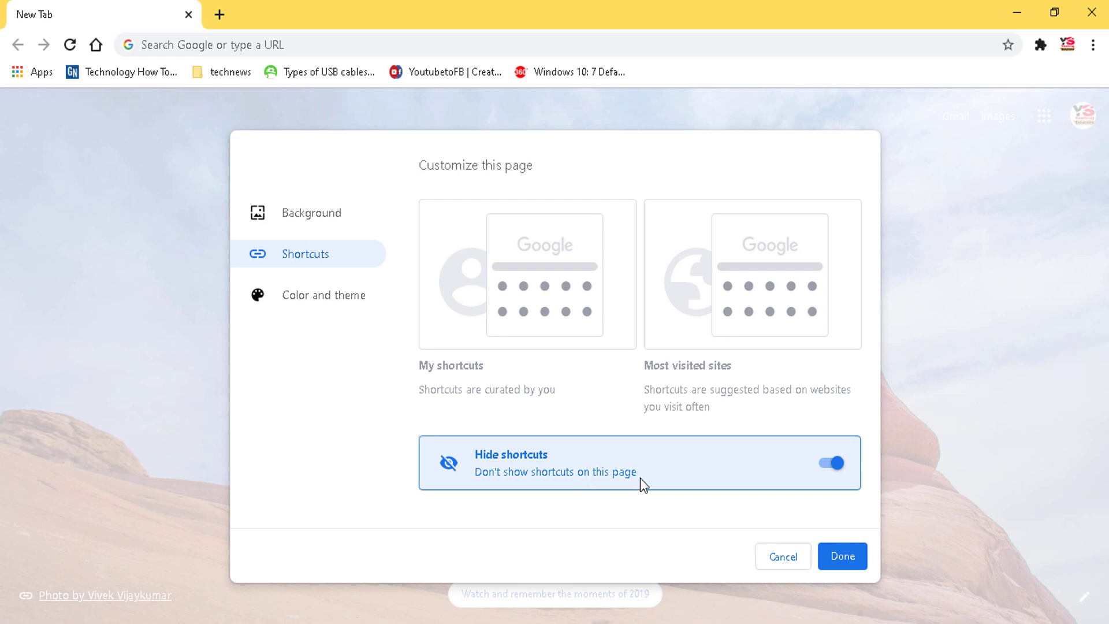
pyautogui.click(833, 463)
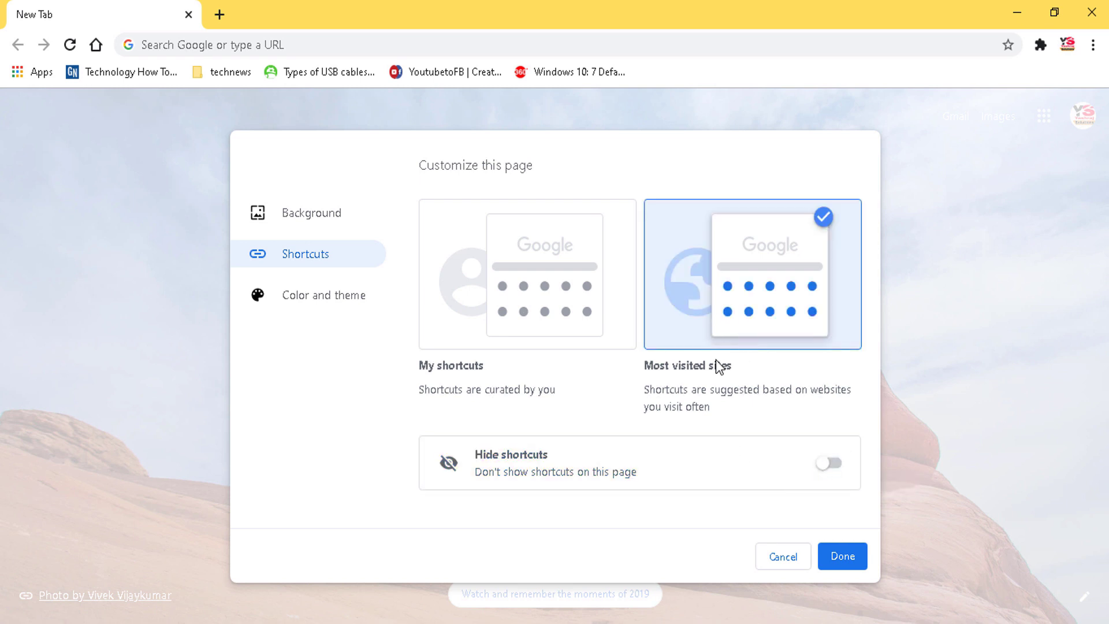
pyautogui.click(842, 557)
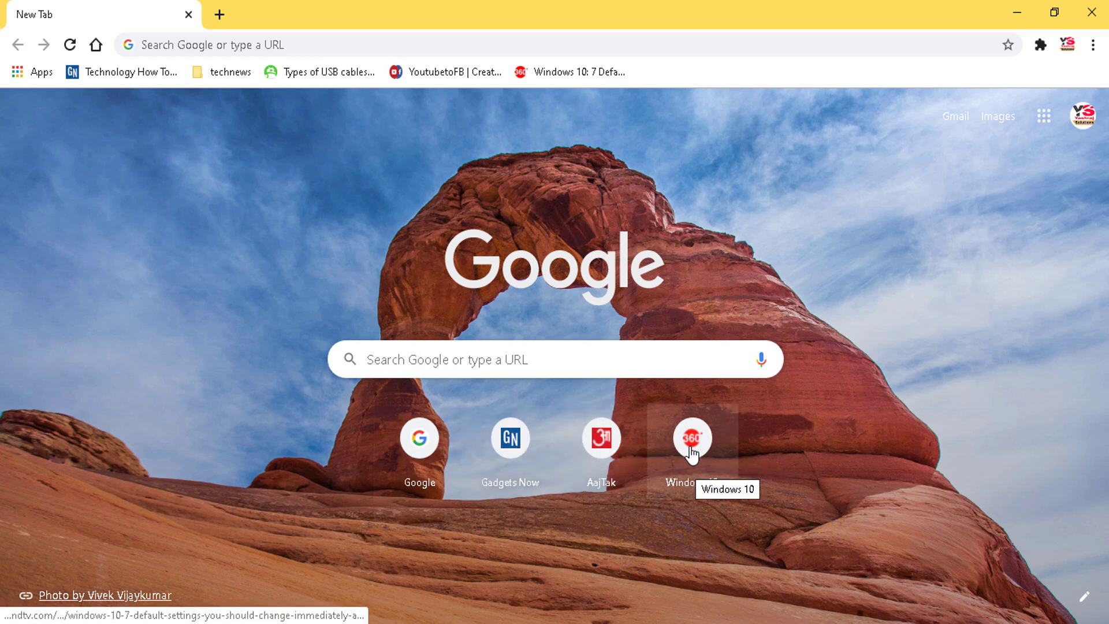
# - Switch the new tab page's shortcuts to the self-curated My shortcuts type and apply it
pyautogui.click(1089, 601)
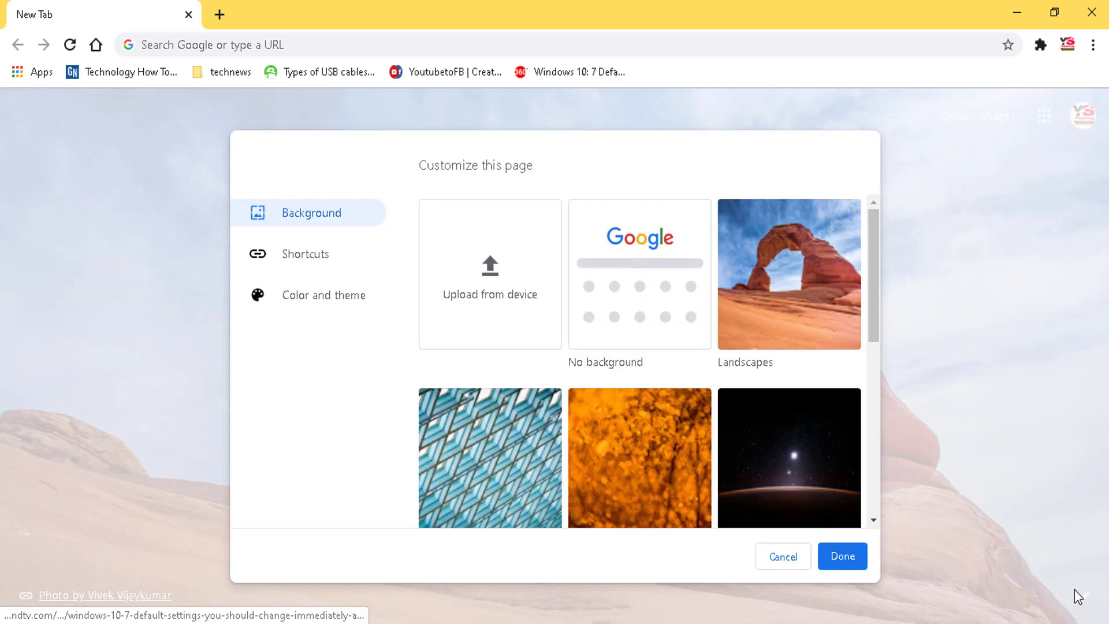
pyautogui.click(289, 269)
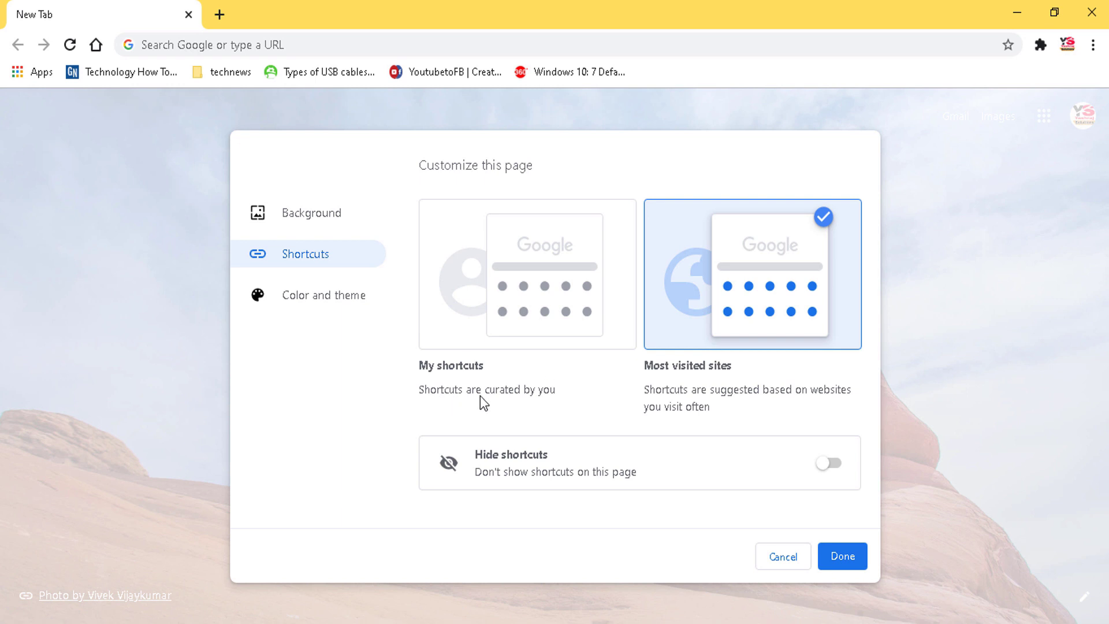
pyautogui.click(503, 317)
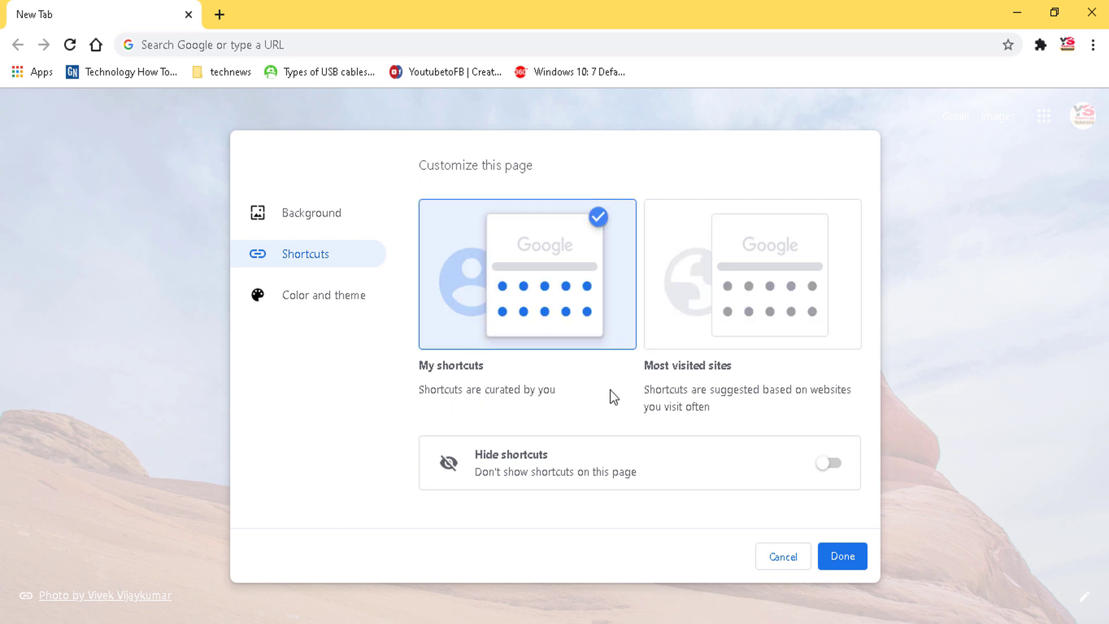
pyautogui.click(837, 558)
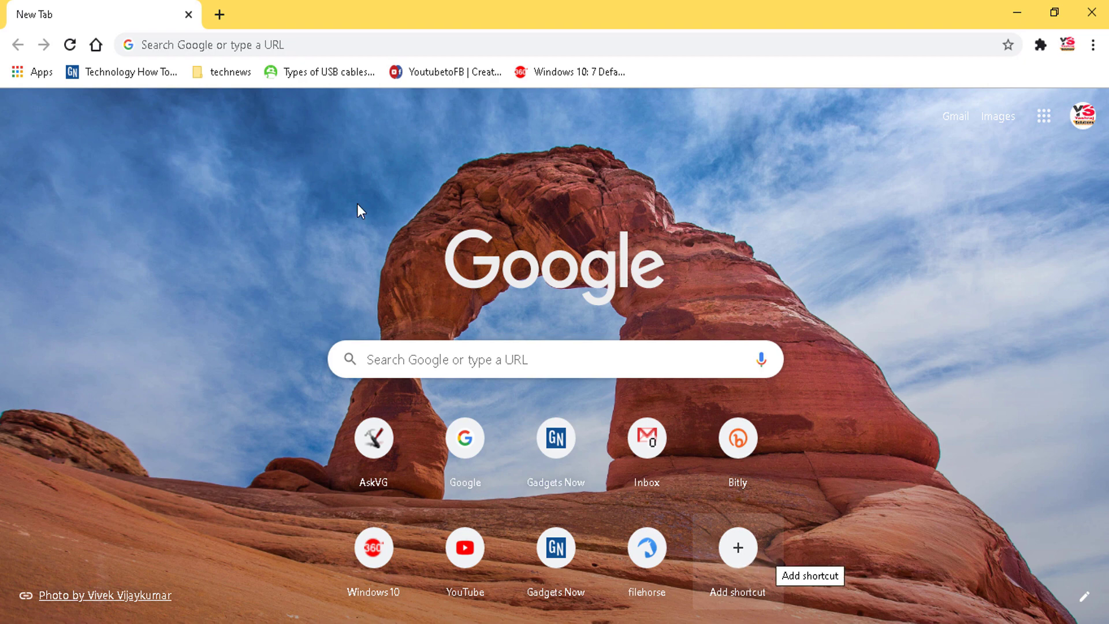
# - Search for "filehosre" in a new tab, open the FileHorse.com website and copy its address
pyautogui.click(221, 13)
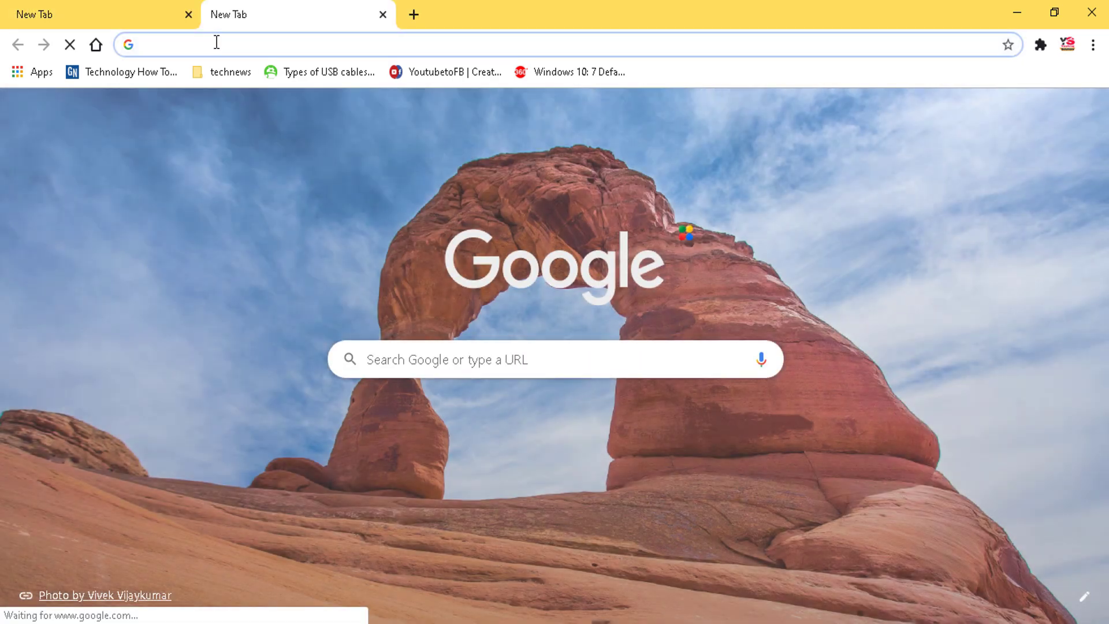
pyautogui.write('filehosre')
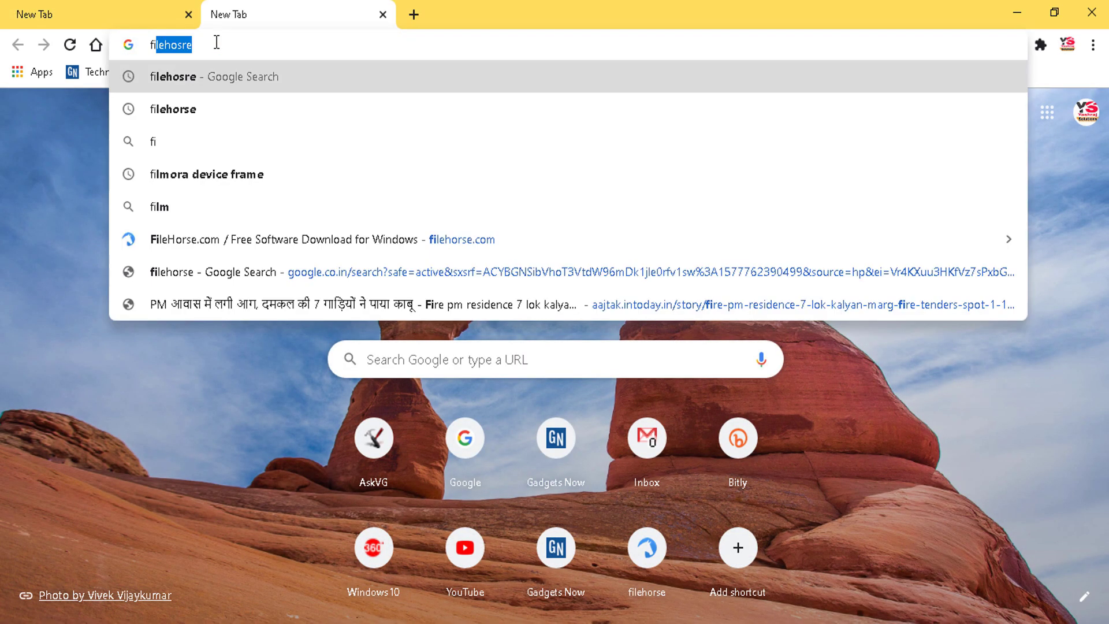
pyautogui.press('Return')
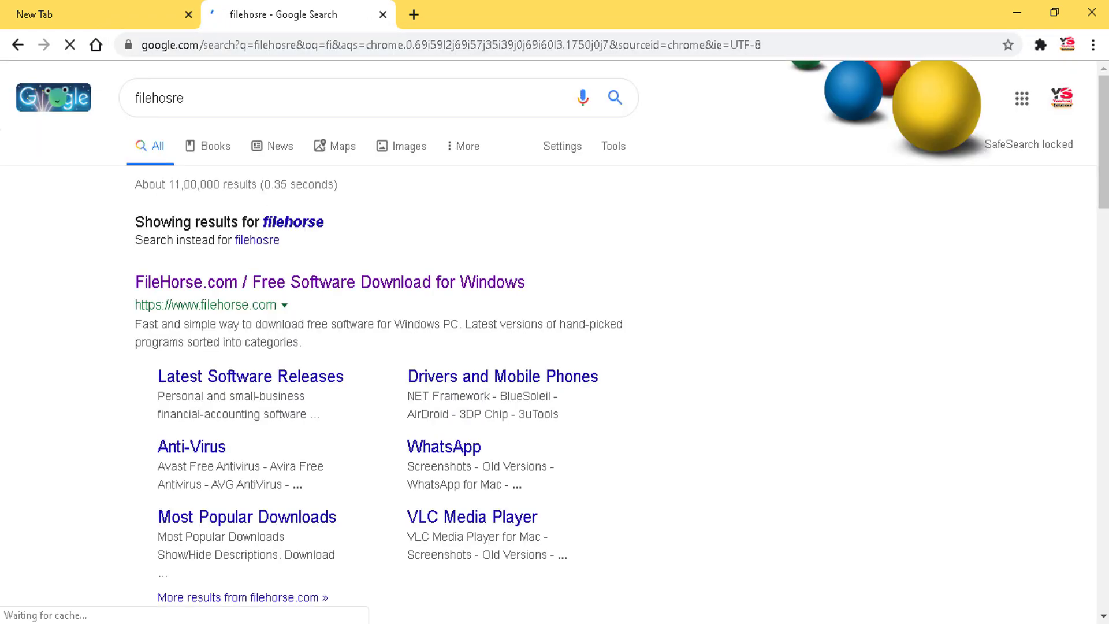
pyautogui.click(257, 285)
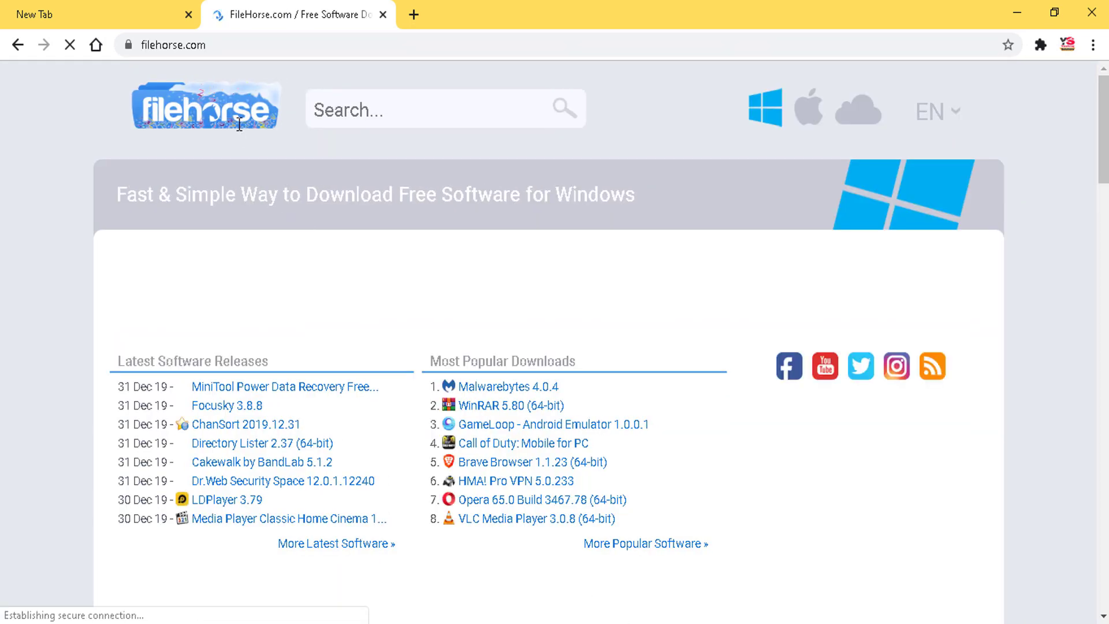
pyautogui.click(139, 46)
pyautogui.hotkey('ctrl', 'c')
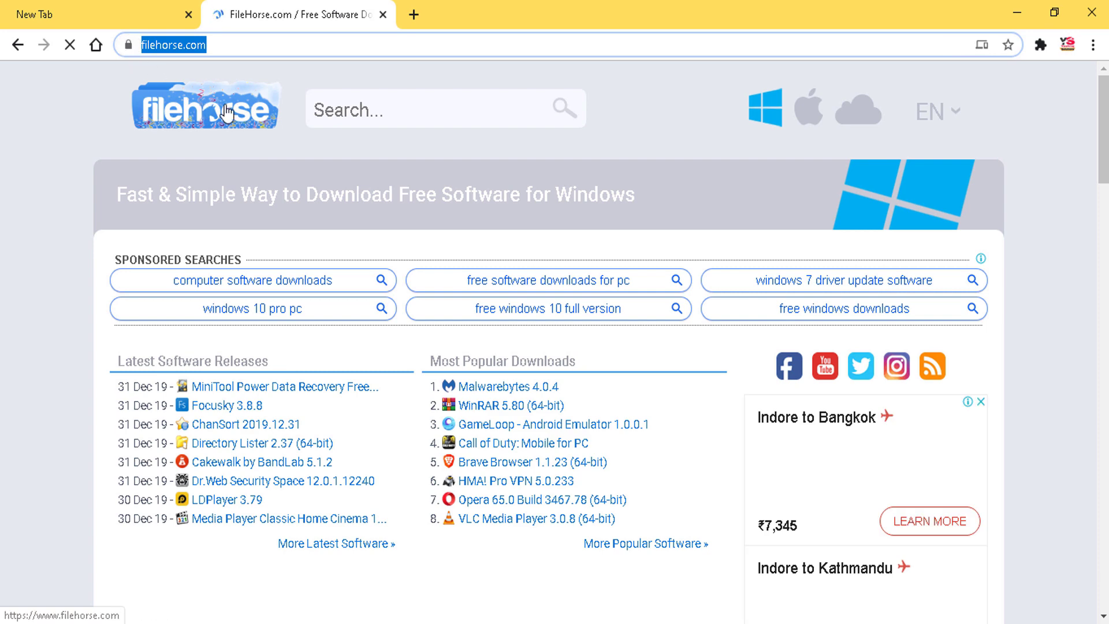
pyautogui.click(106, 9)
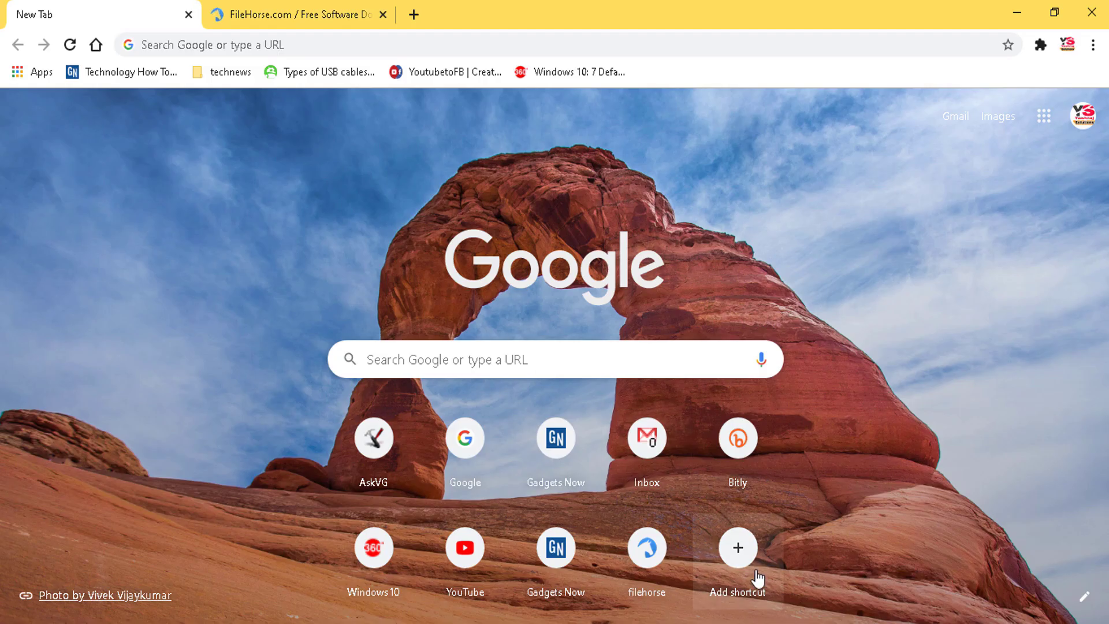
pyautogui.click(739, 546)
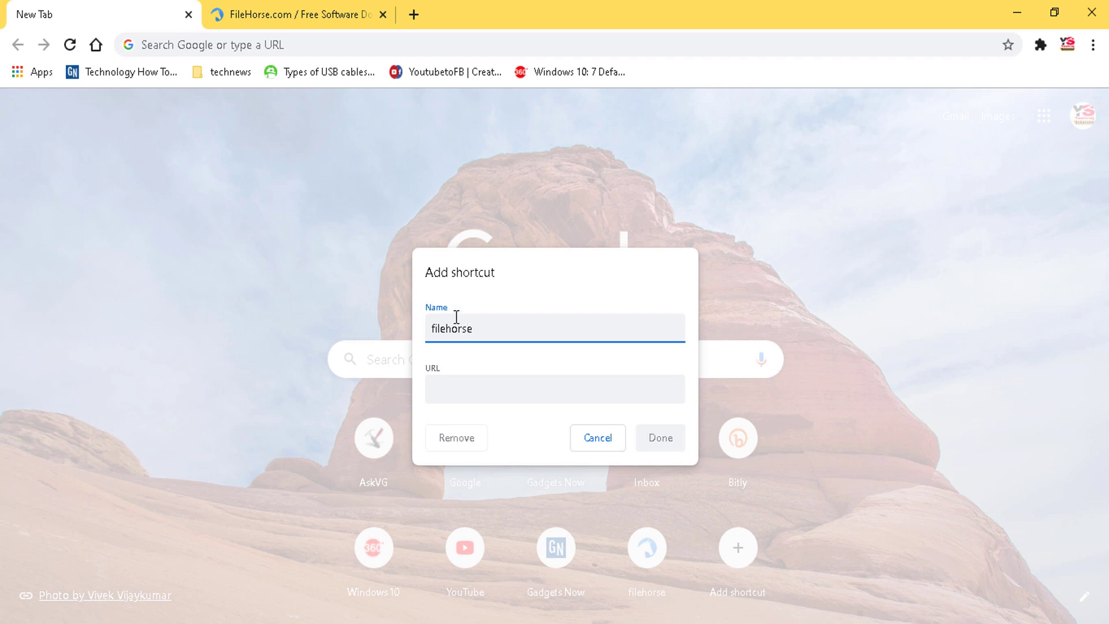
pyautogui.click(443, 373)
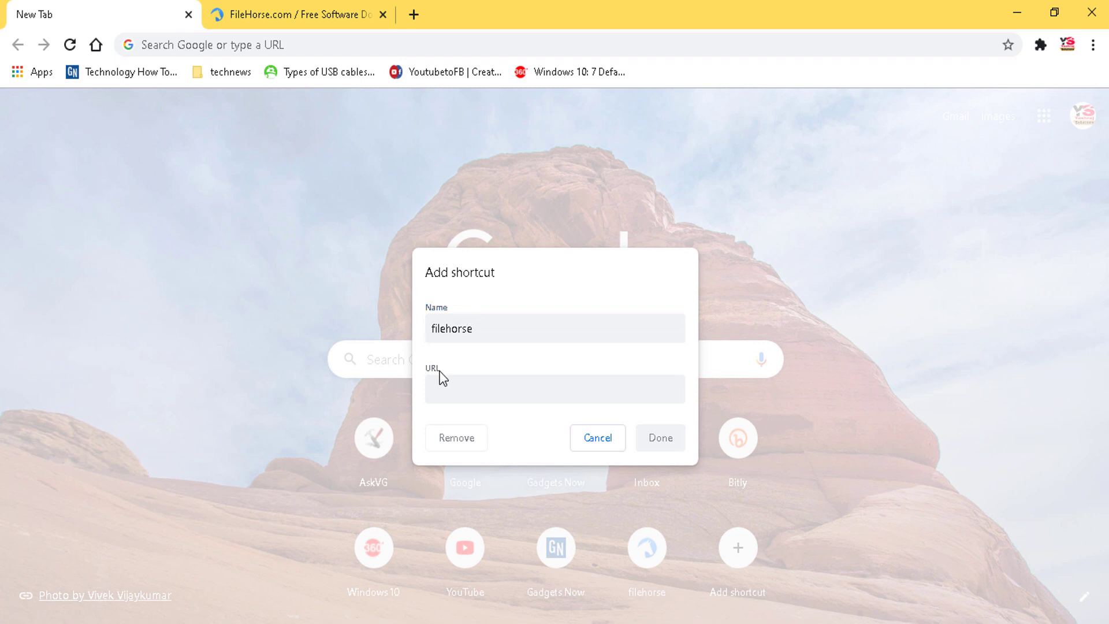
pyautogui.click(442, 377)
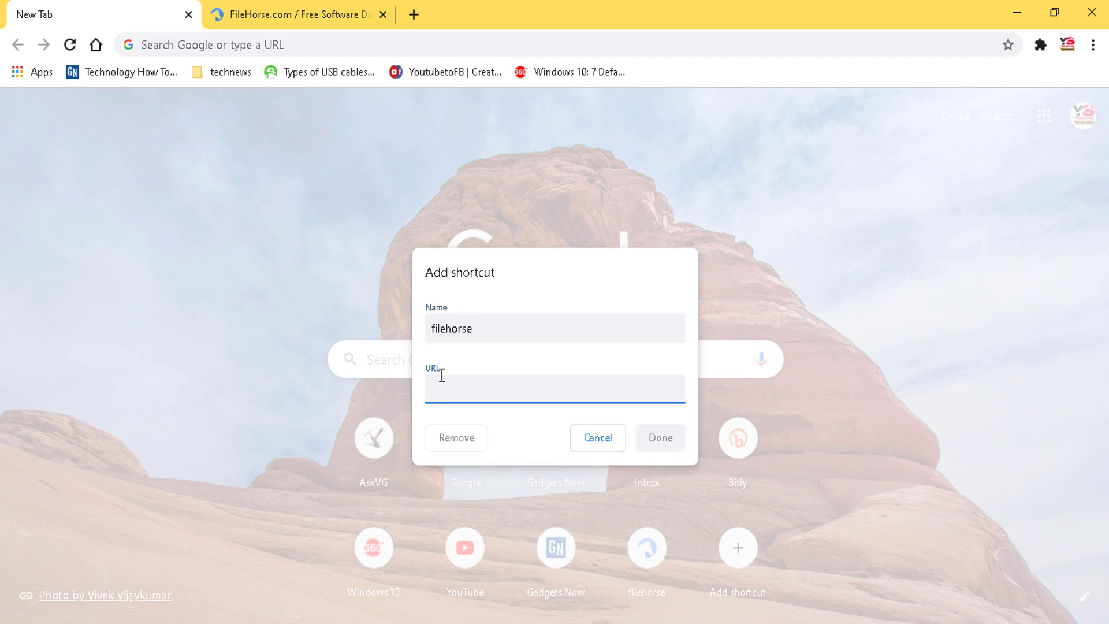
pyautogui.hotkey('ctrl', 'v')
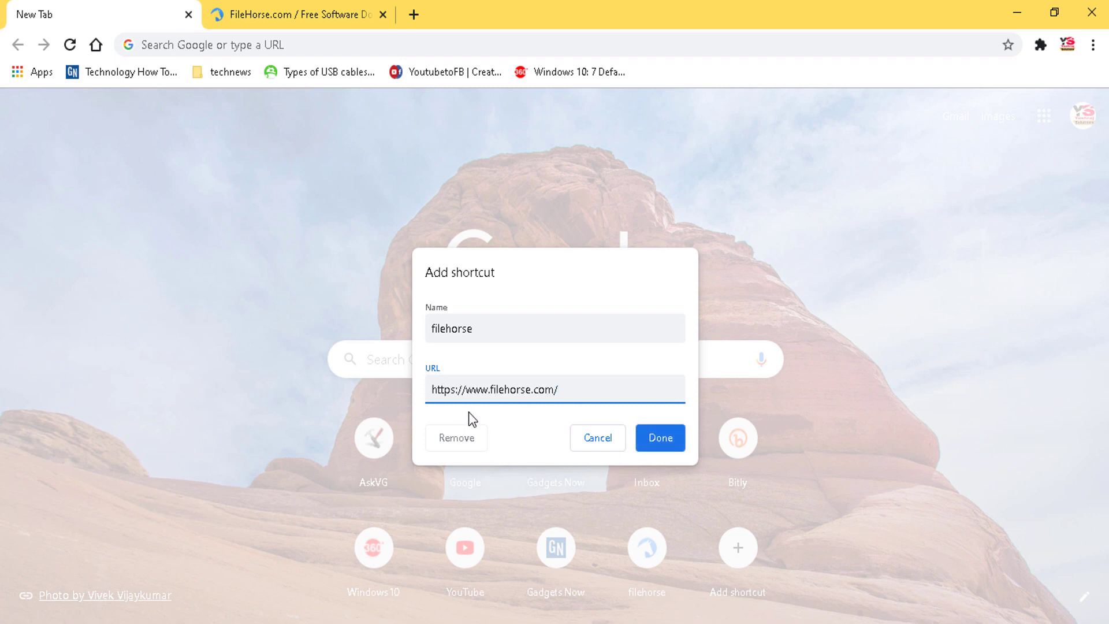
pyautogui.click(670, 445)
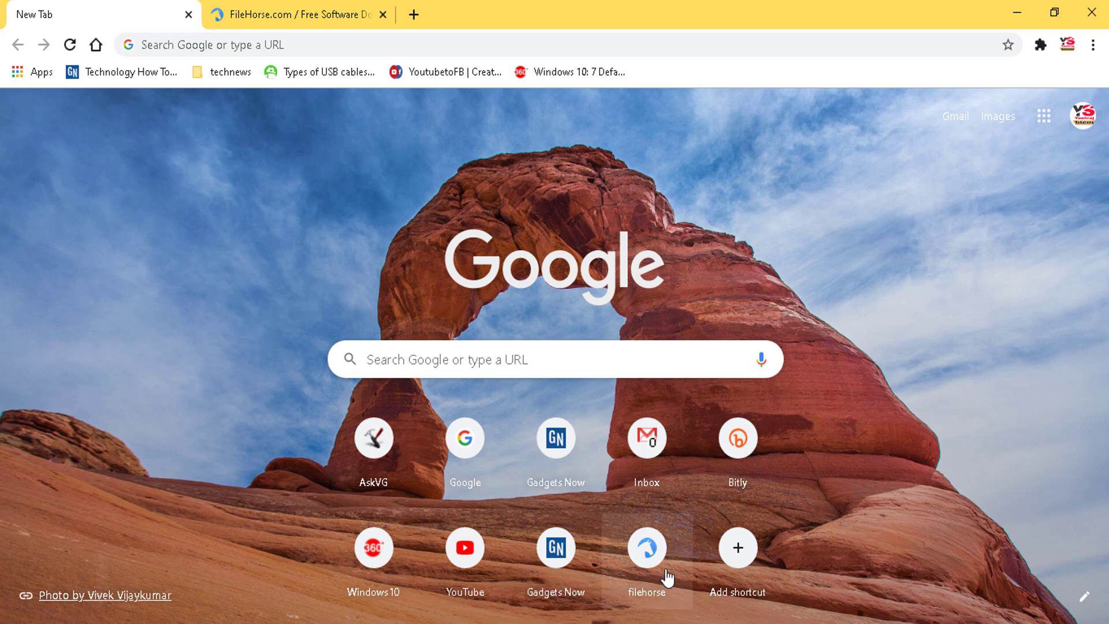
pyautogui.click(649, 550)
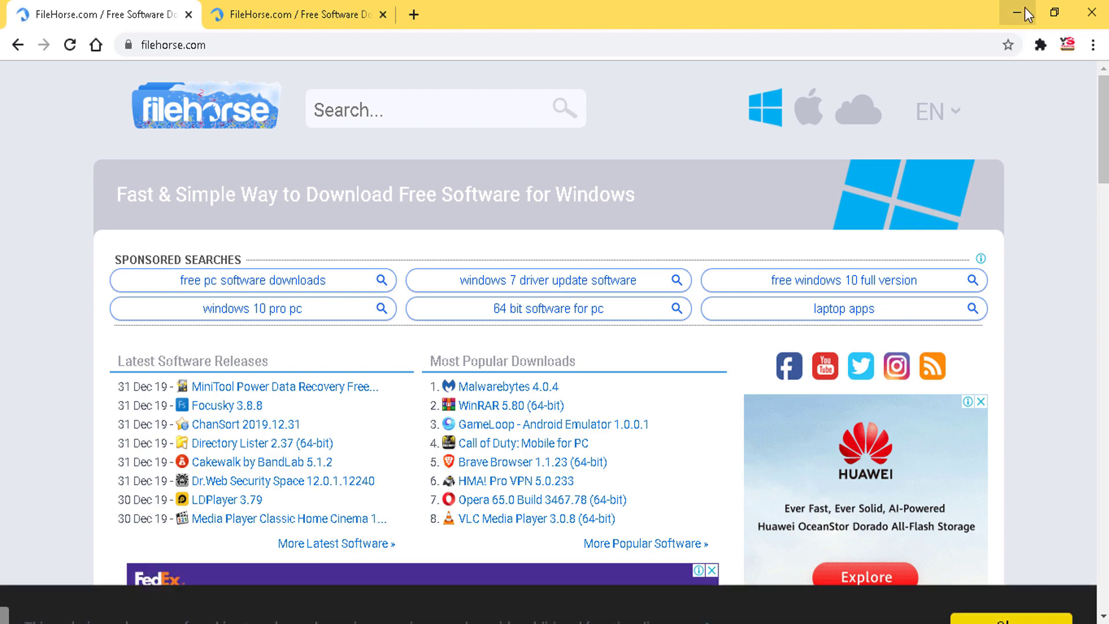
pyautogui.click(1026, 14)
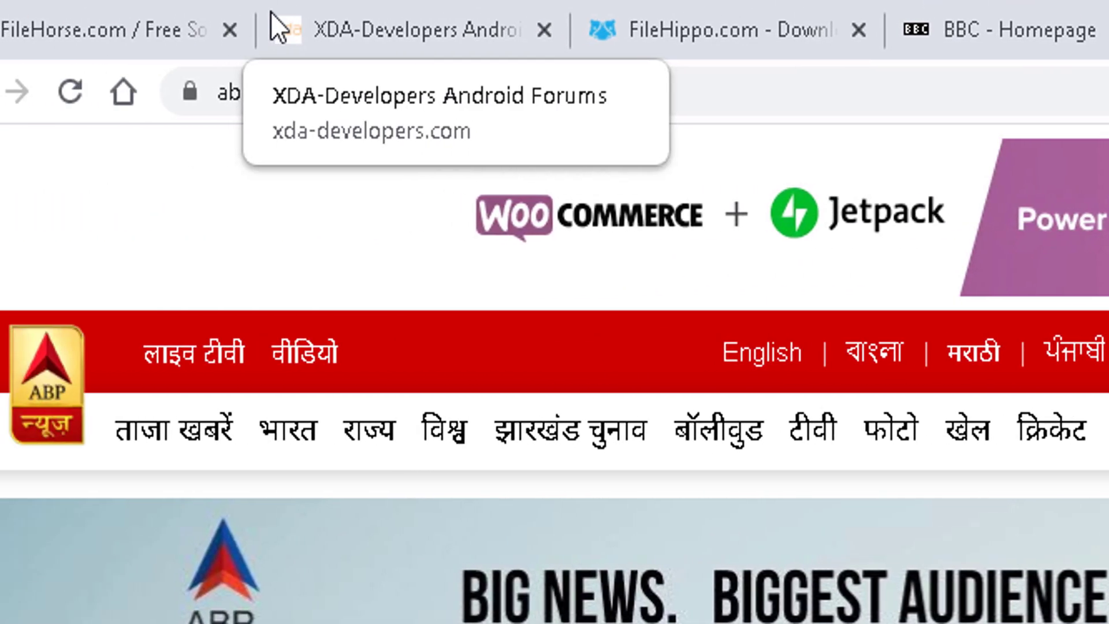
# - Put the FileHorse.com tab in a new tab group and add the XDA-Developers and FileHippo.com tabs to that group
pyautogui.rightClick(142, 30)
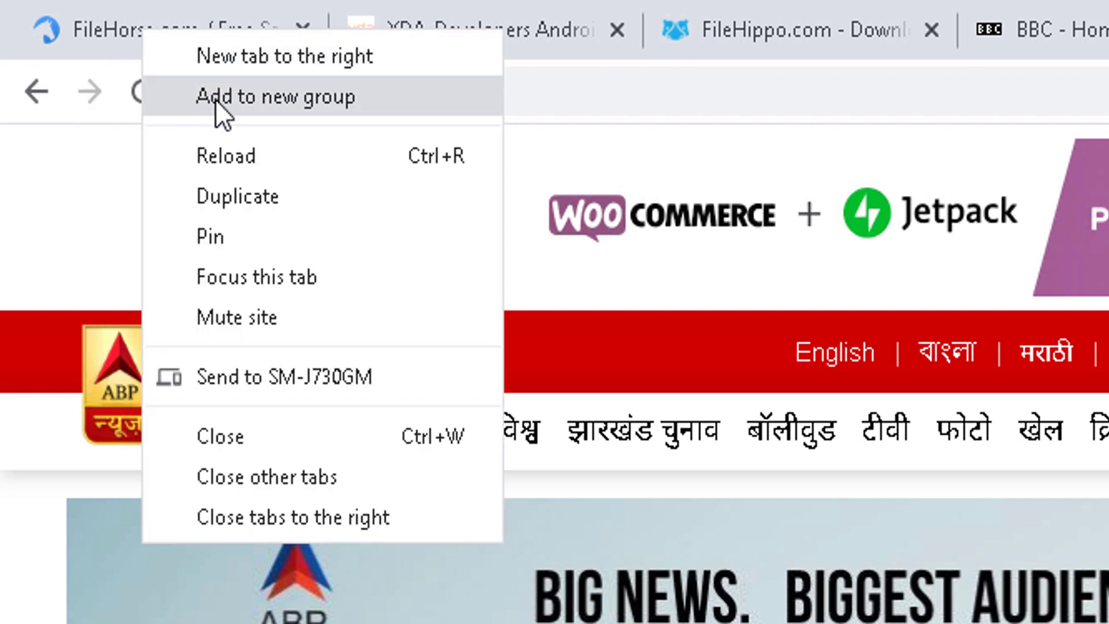
pyautogui.click(247, 103)
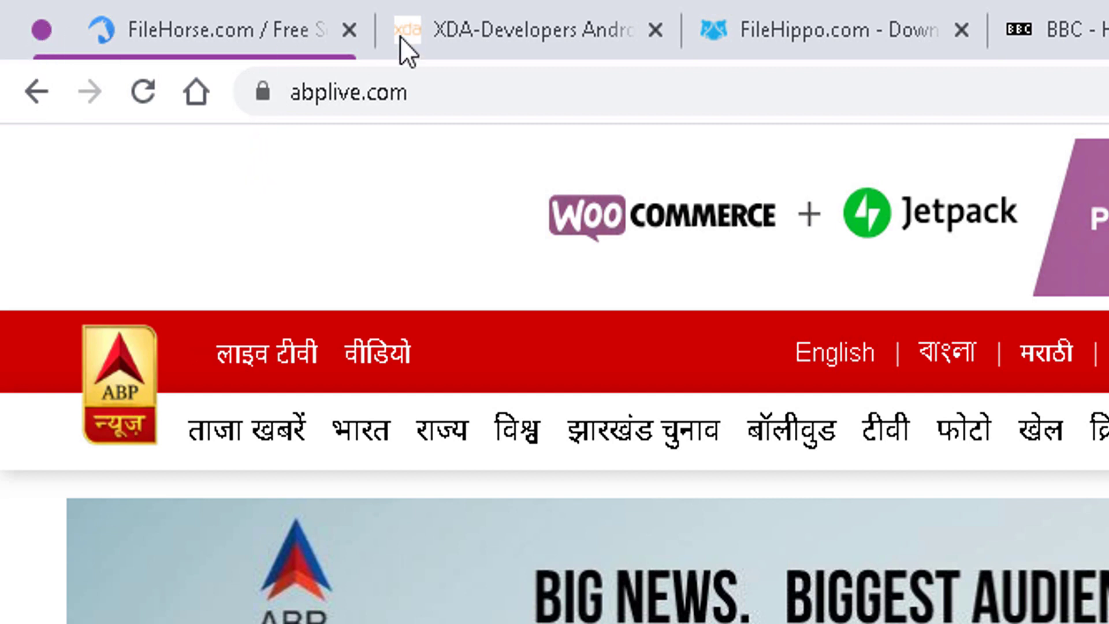
pyautogui.rightClick(455, 33)
pyautogui.moveTo(538, 145)
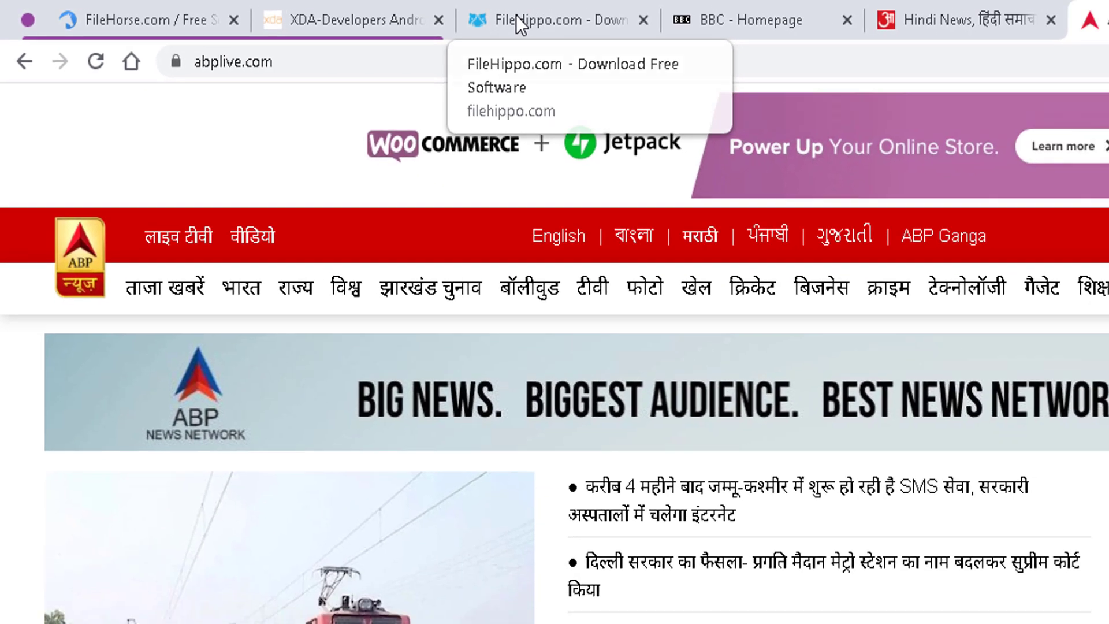
pyautogui.rightClick(690, 26)
pyautogui.moveTo(537, 86)
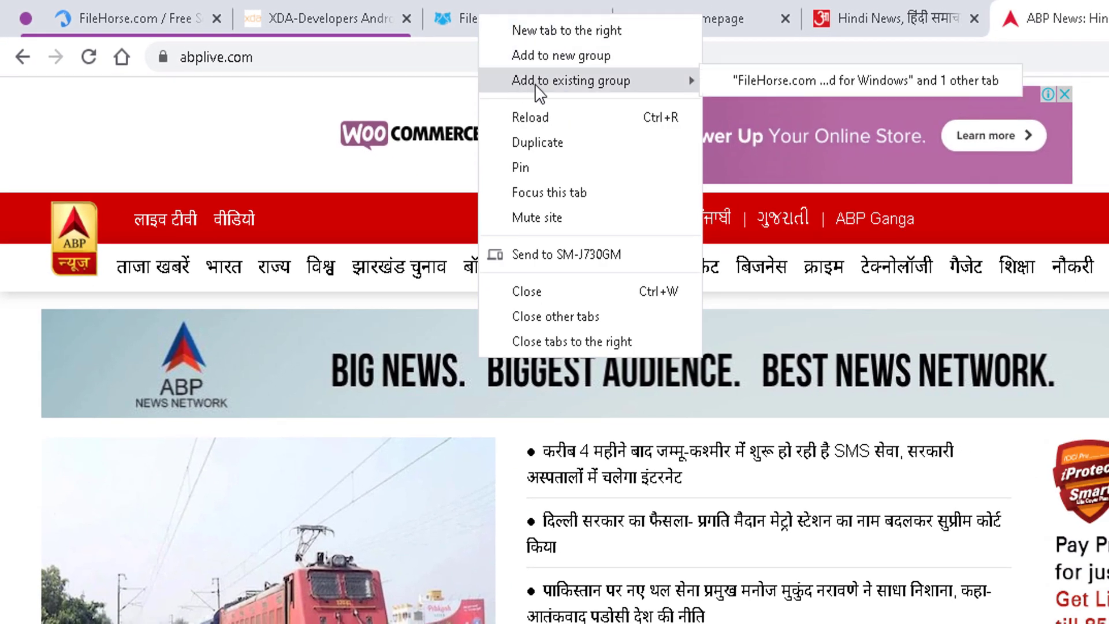
pyautogui.click(800, 82)
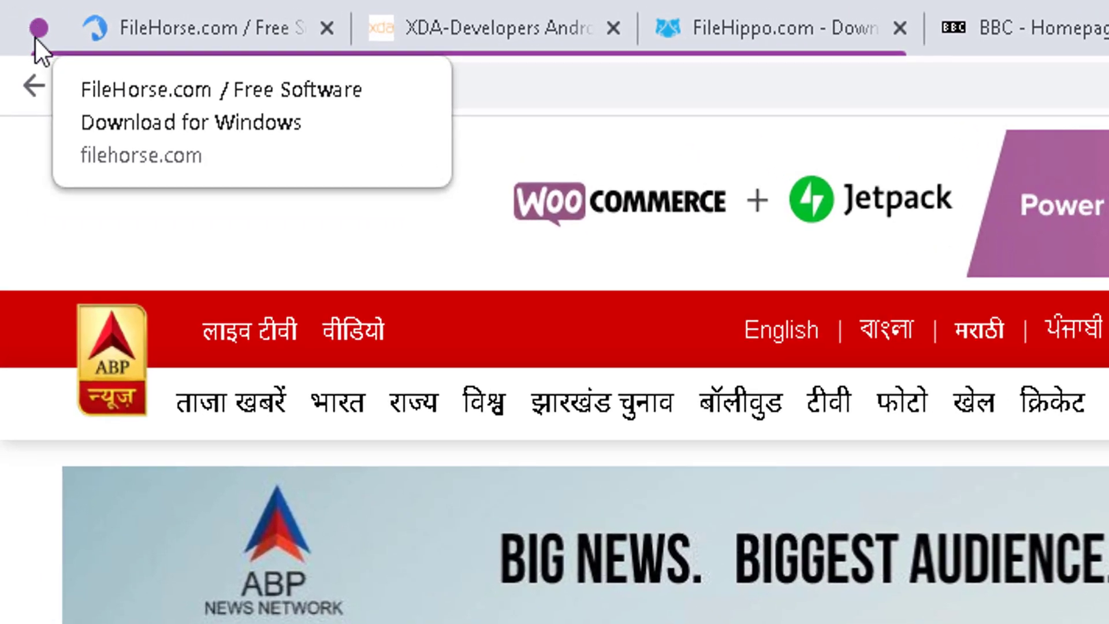
# - Set the FileHorse, XDA-Developers and FileHippo tab group's color to orange and name it "Tech Sites"
pyautogui.click(39, 28)
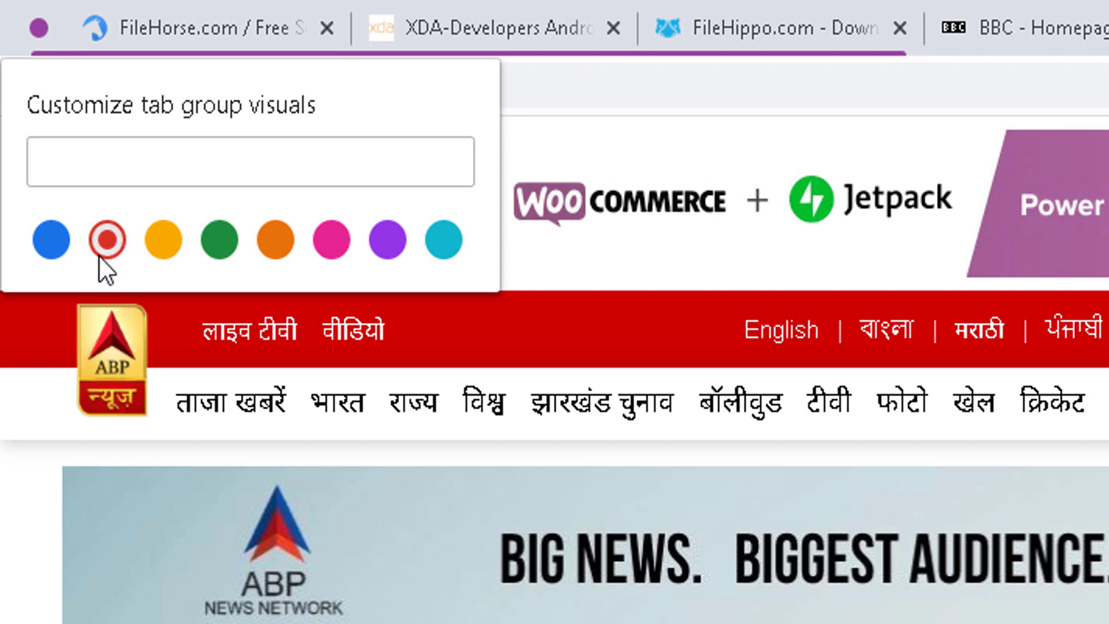
pyautogui.click(281, 247)
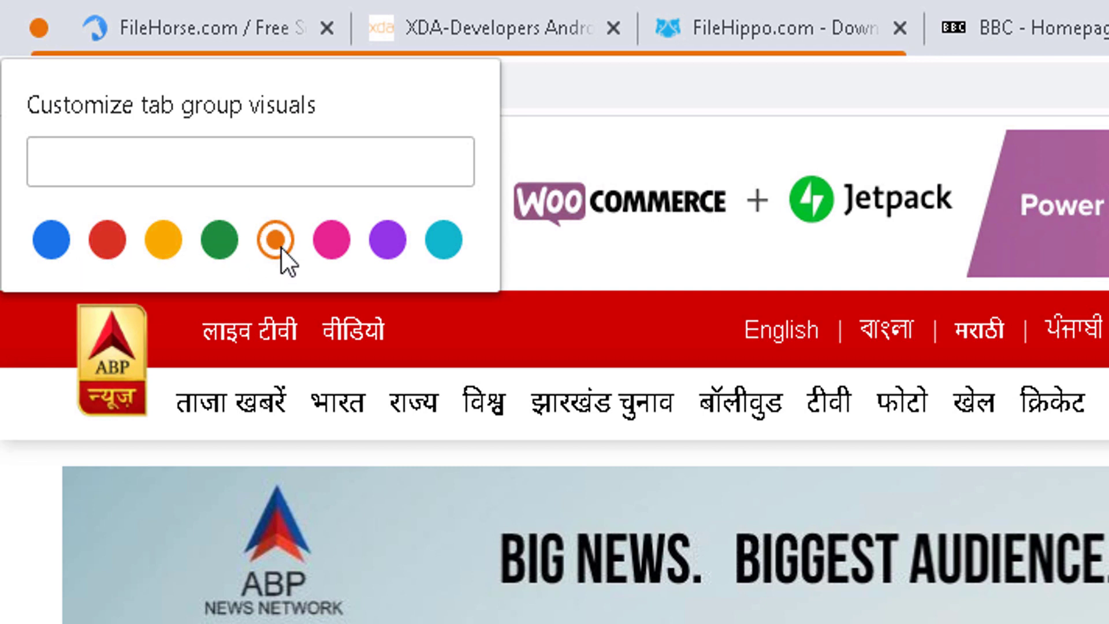
pyautogui.click(135, 163)
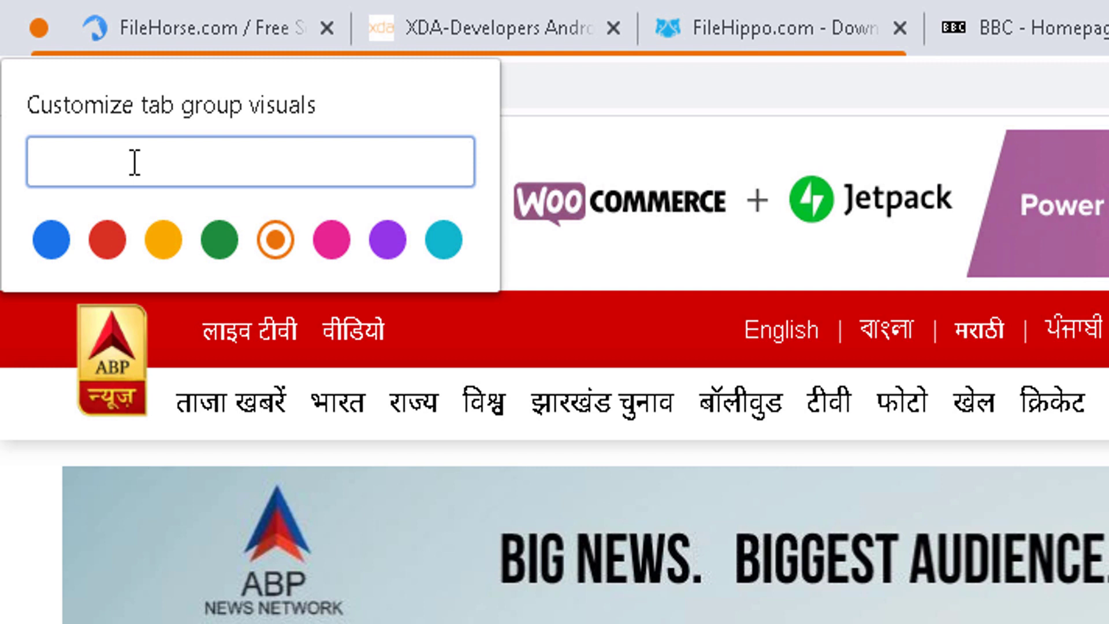
pyautogui.write('Tech')
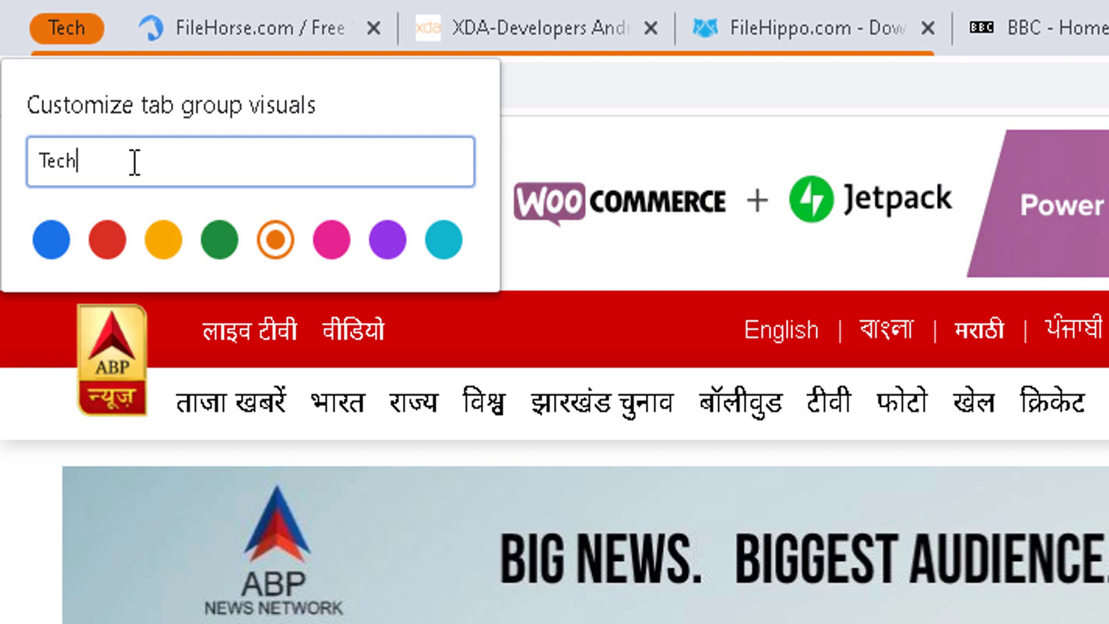
pyautogui.write(' Sites')
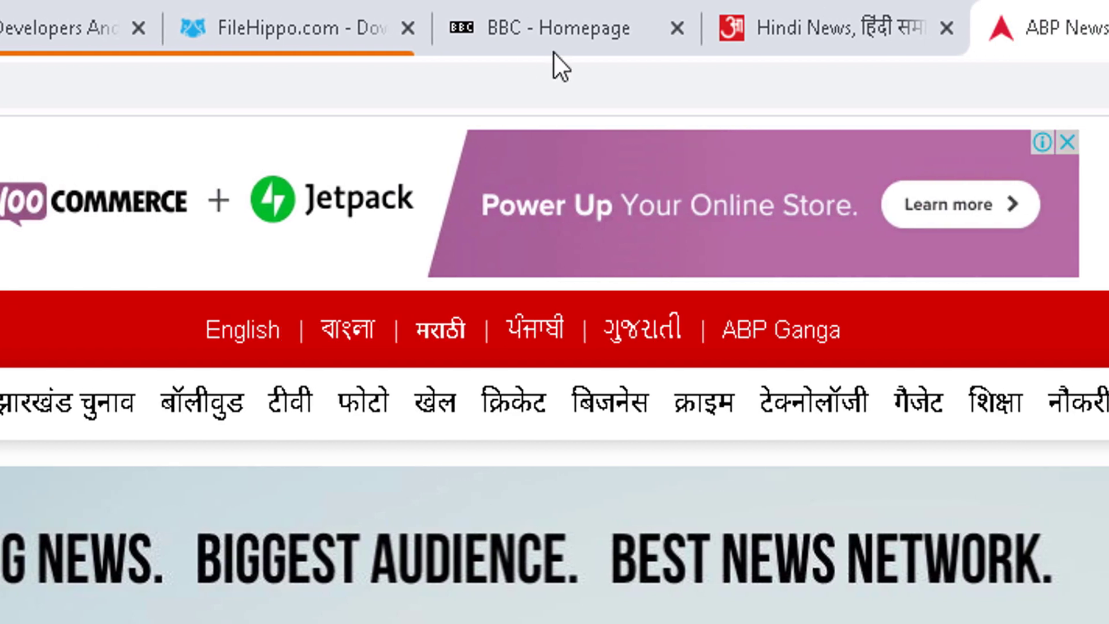
# - Check the BBC and Hindi News tabs and put the BBC - Homepage tab in a new tab group
pyautogui.click(567, 34)
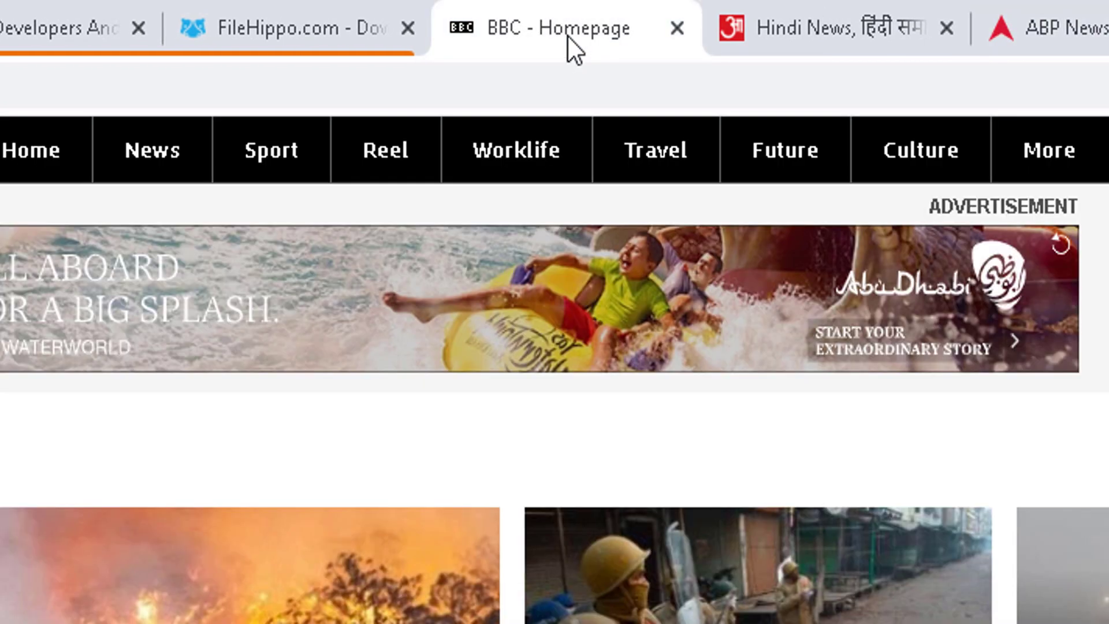
pyautogui.click(797, 38)
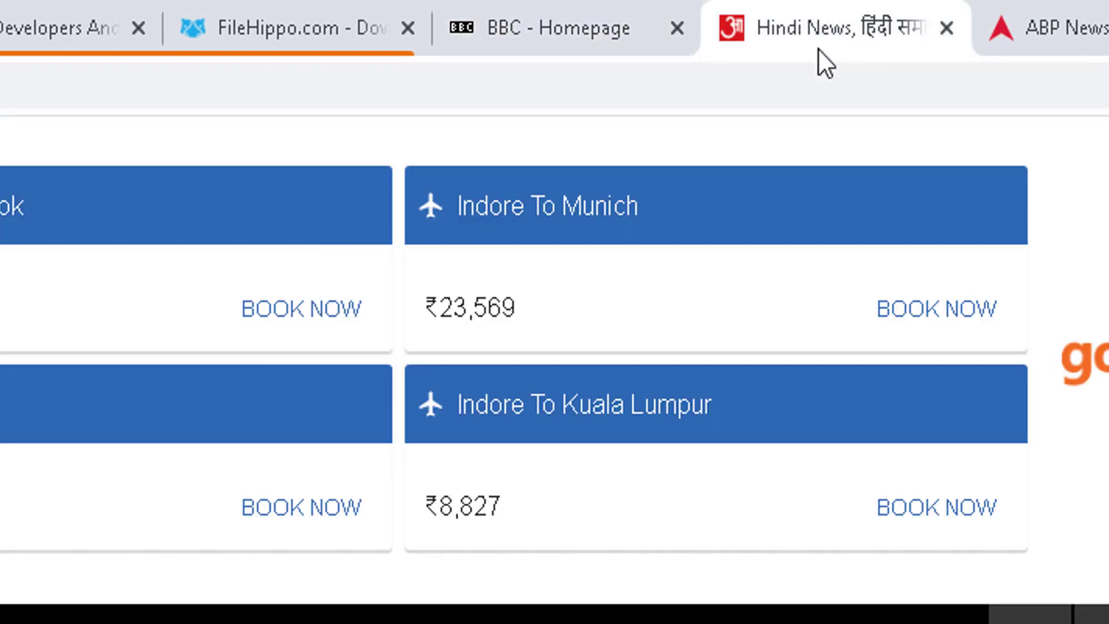
pyautogui.click(528, 36)
pyautogui.rightClick(528, 38)
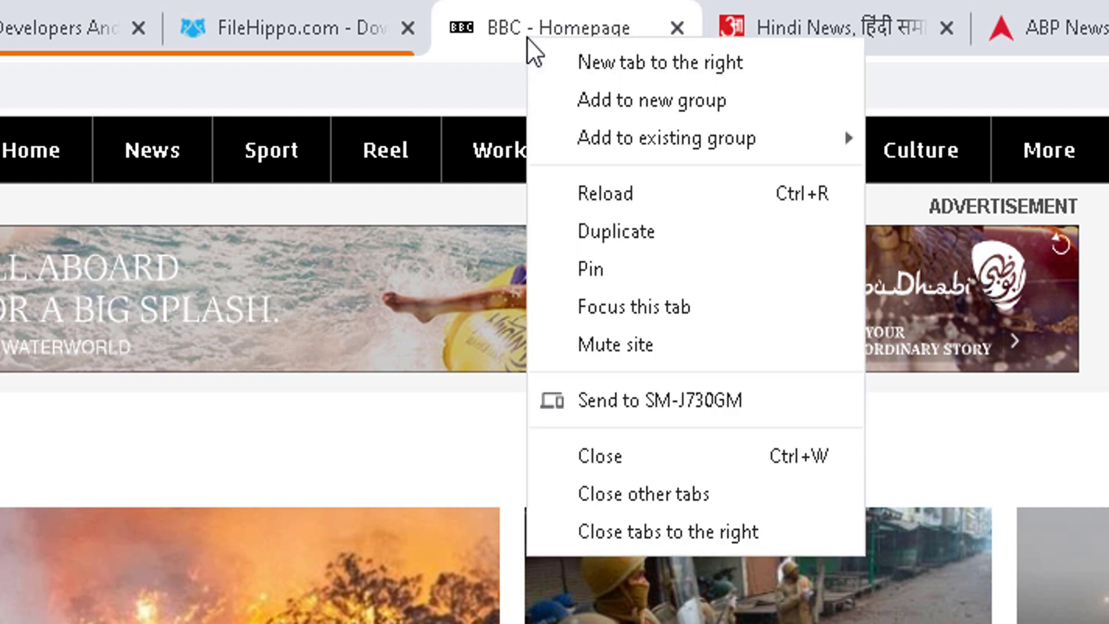
pyautogui.click(654, 100)
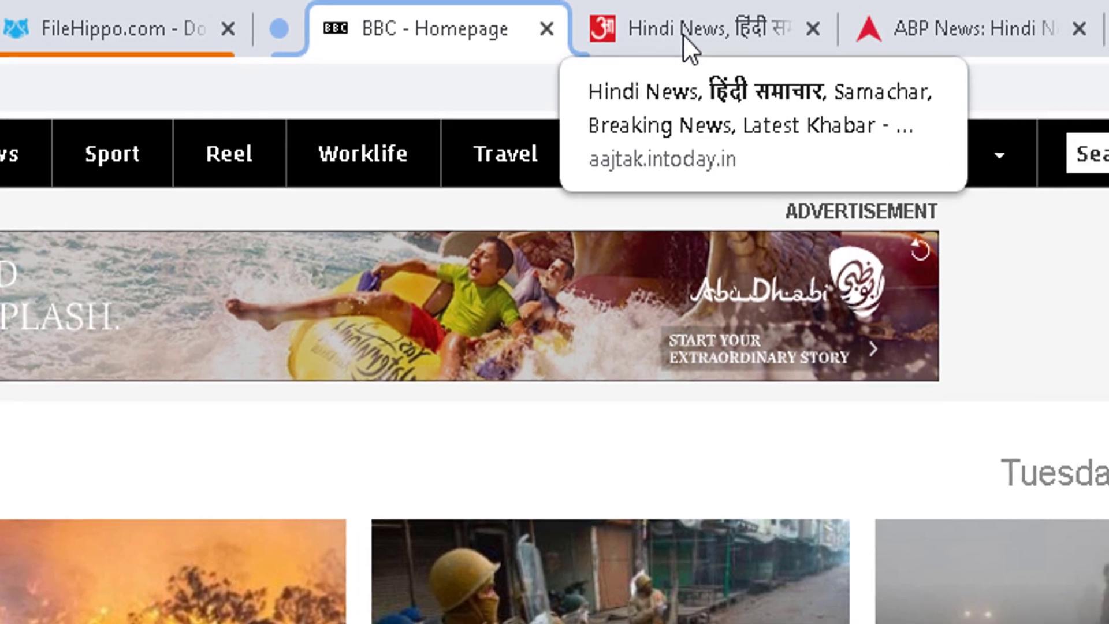
# - Add the Hindi News and ABP News tabs to the existing tab group that holds the BBC - Homepage tab
pyautogui.rightClick(829, 36)
pyautogui.moveTo(438, 152)
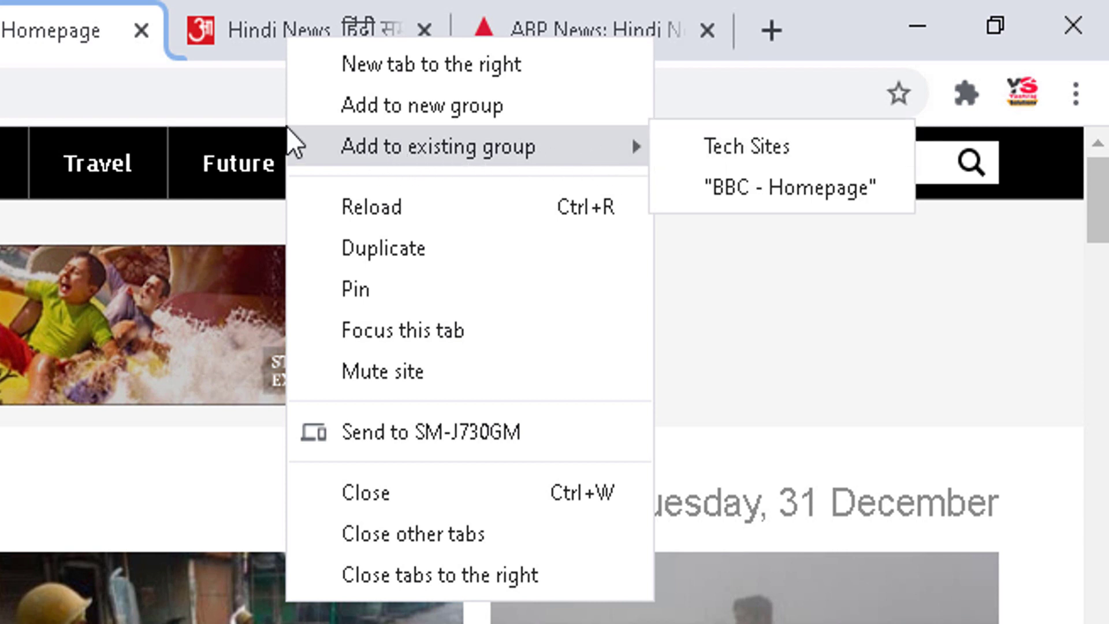
pyautogui.click(759, 189)
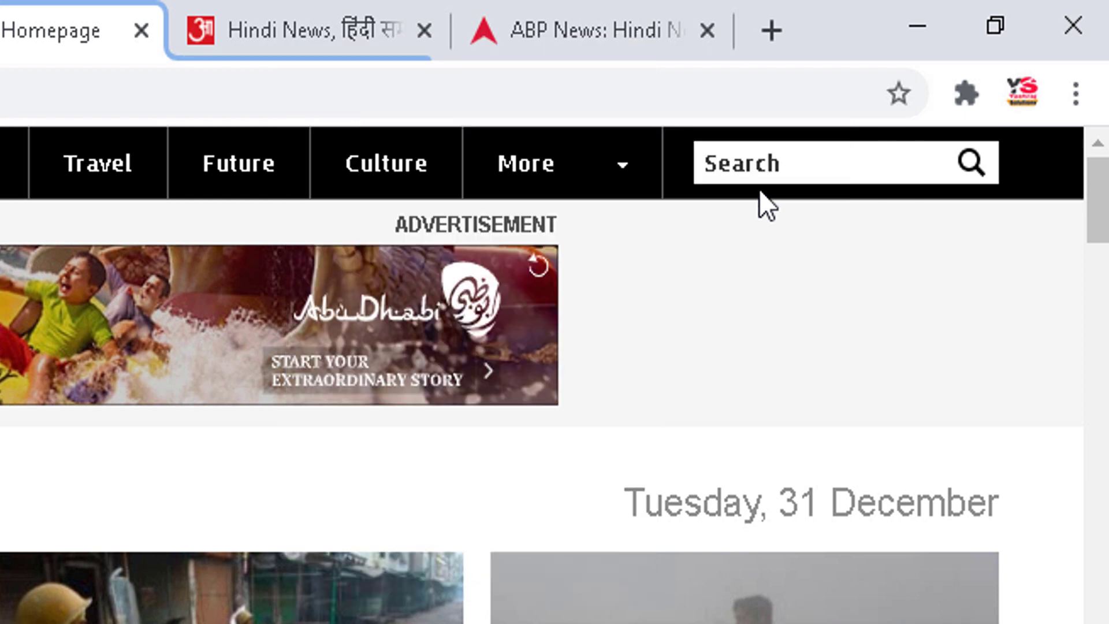
pyautogui.rightClick(591, 32)
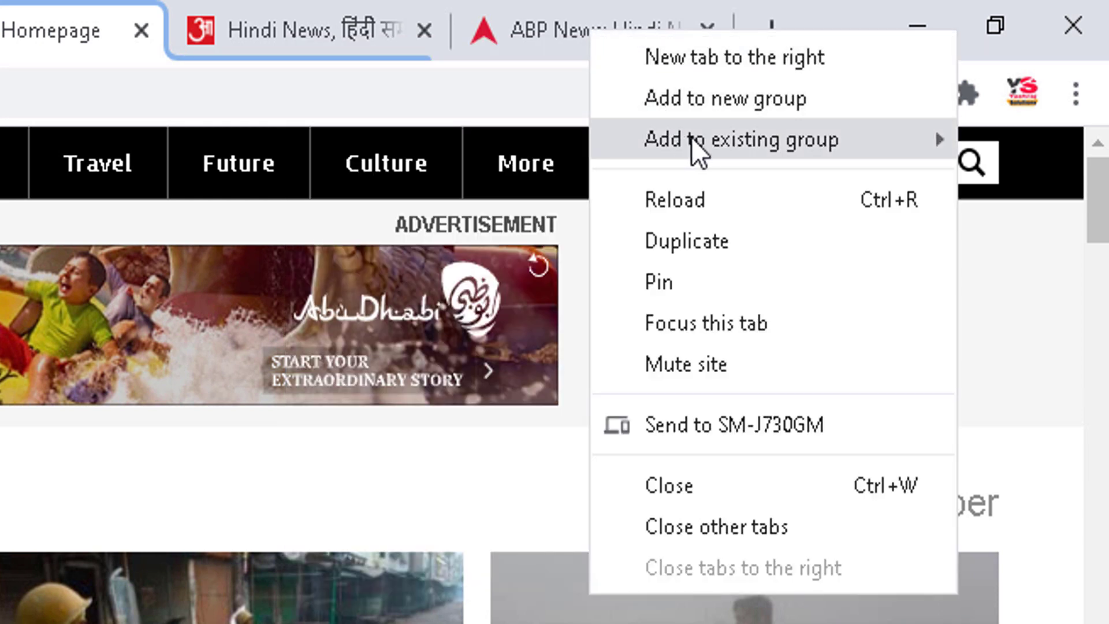
pyautogui.moveTo(703, 145)
pyautogui.click(355, 184)
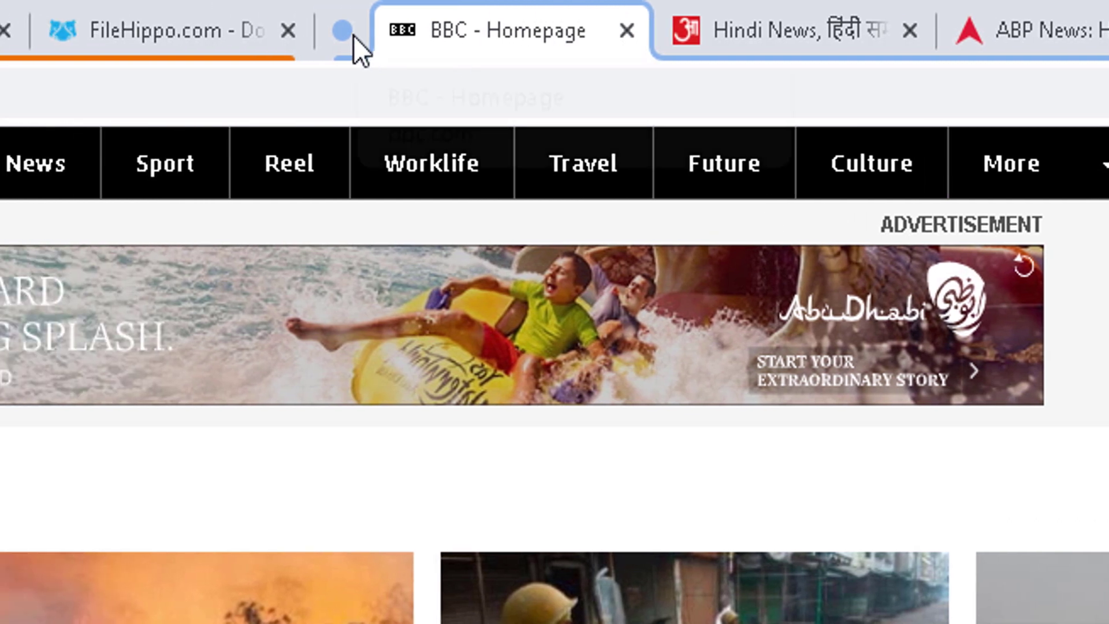
# - Set the color of the BBC, Hindi News and ABP News tab group to pink
pyautogui.click(343, 33)
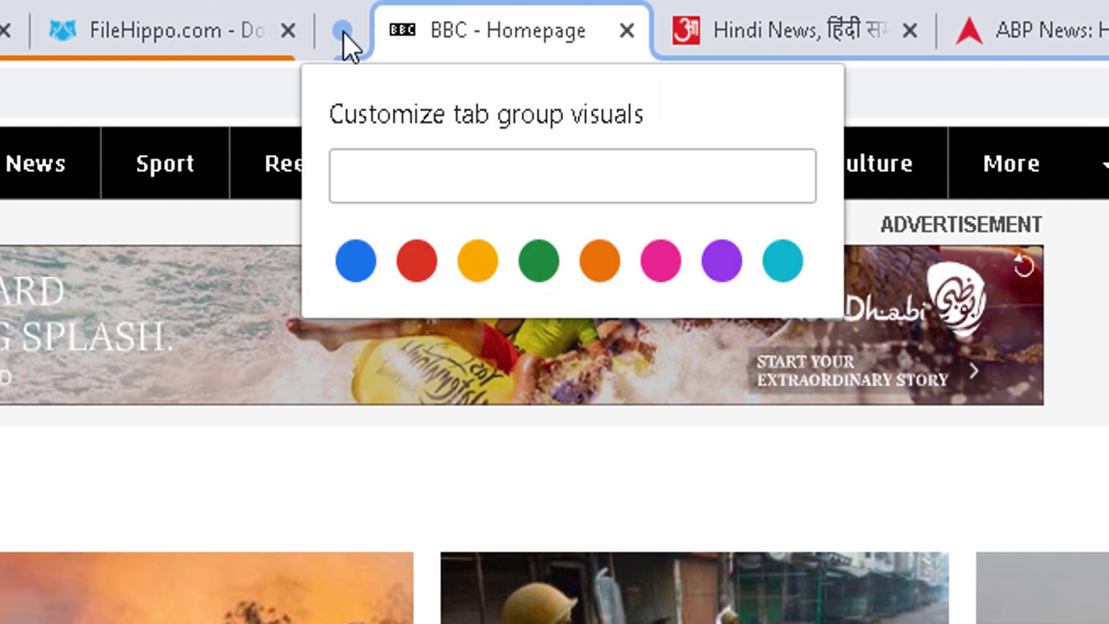
pyautogui.click(539, 260)
pyautogui.click(661, 261)
pyautogui.click(657, 261)
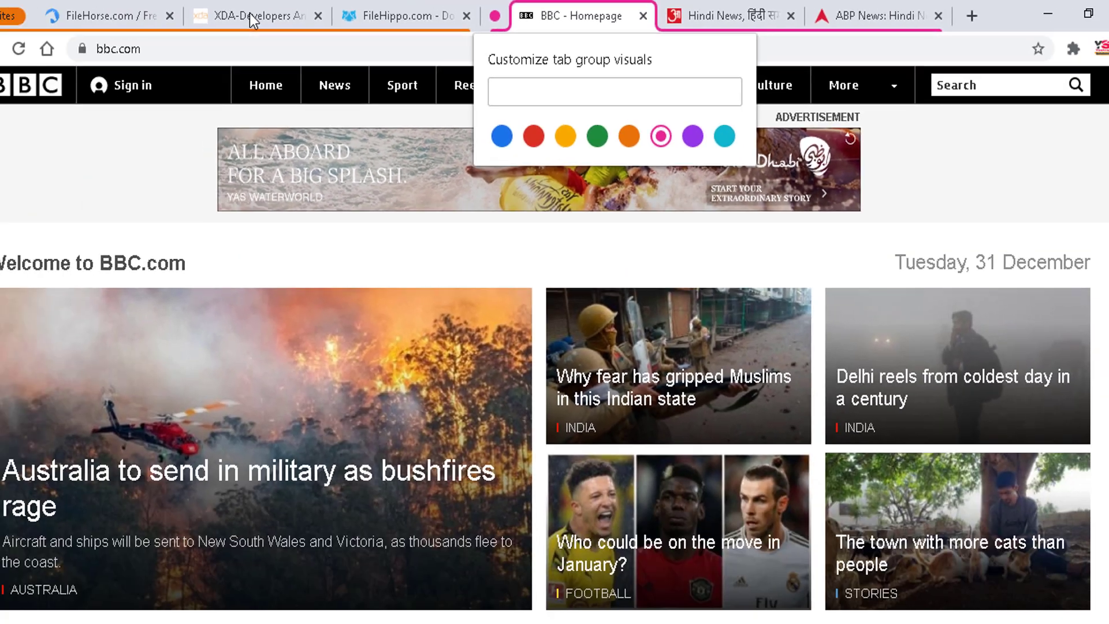
# - Look through the tabs of the orange Tech Sites group and the pink news group to compare how they are grouped
pyautogui.click(284, 16)
pyautogui.click(405, 17)
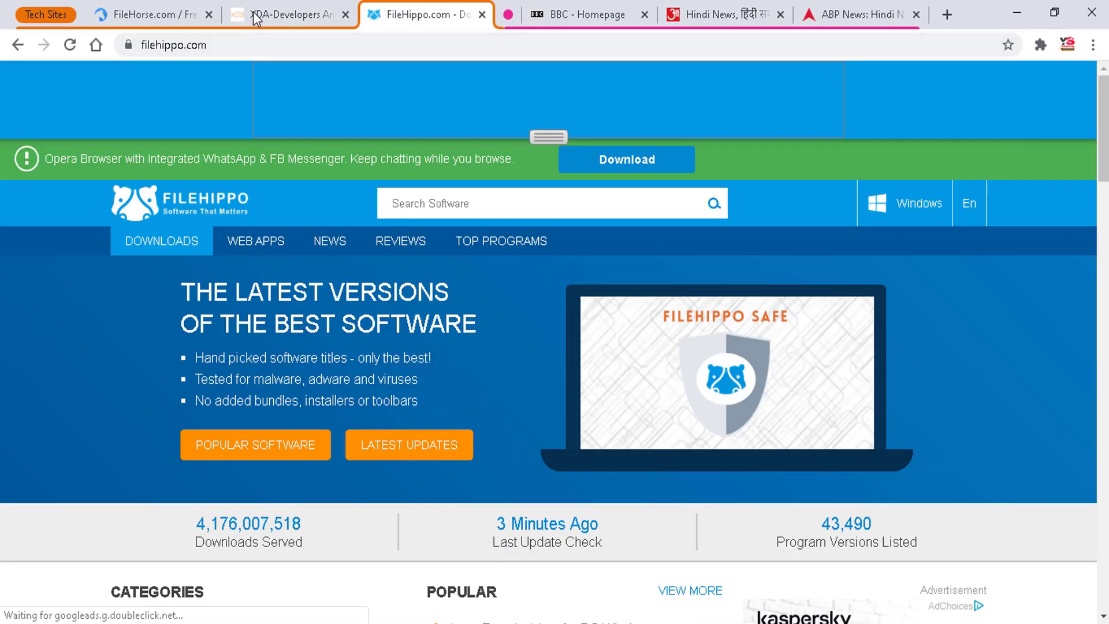
pyautogui.click(278, 16)
pyautogui.click(127, 17)
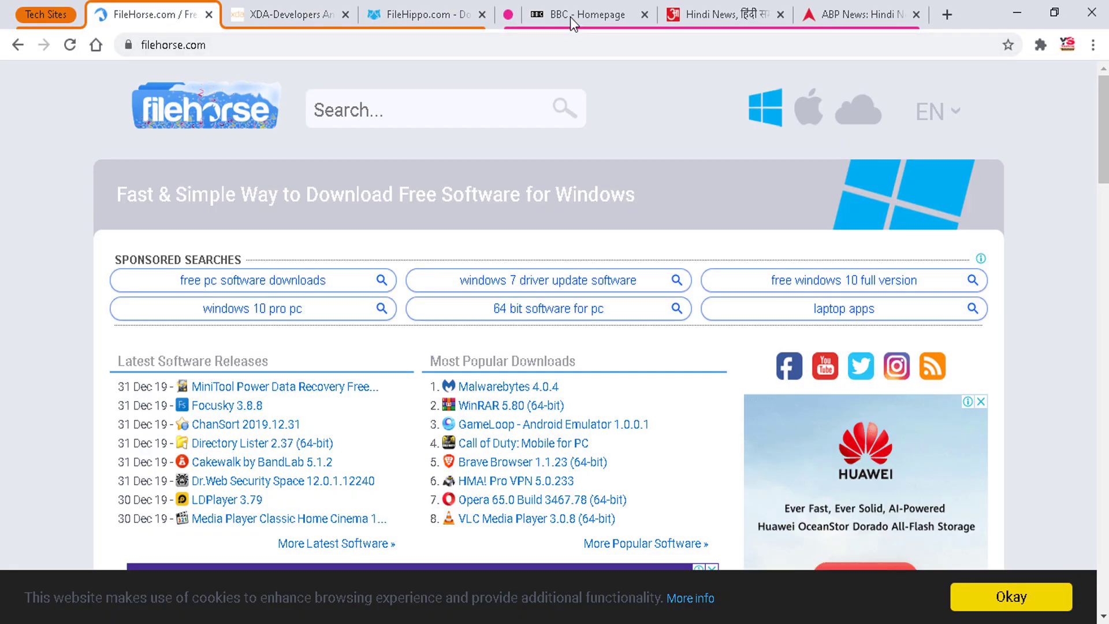
pyautogui.click(570, 17)
pyautogui.click(720, 20)
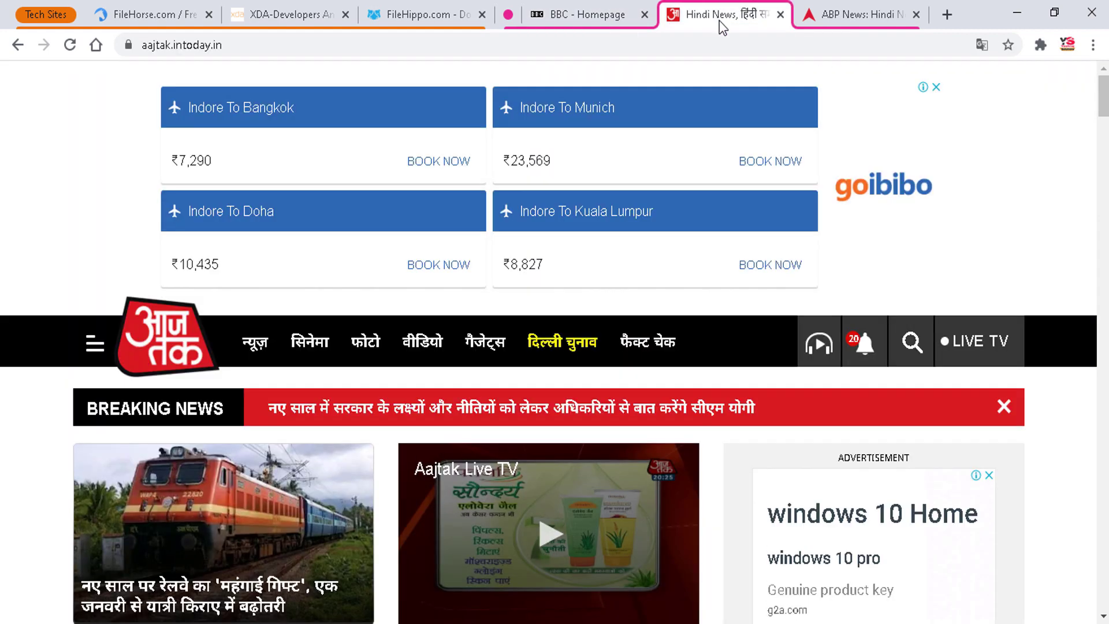
pyautogui.click(844, 15)
pyautogui.click(577, 15)
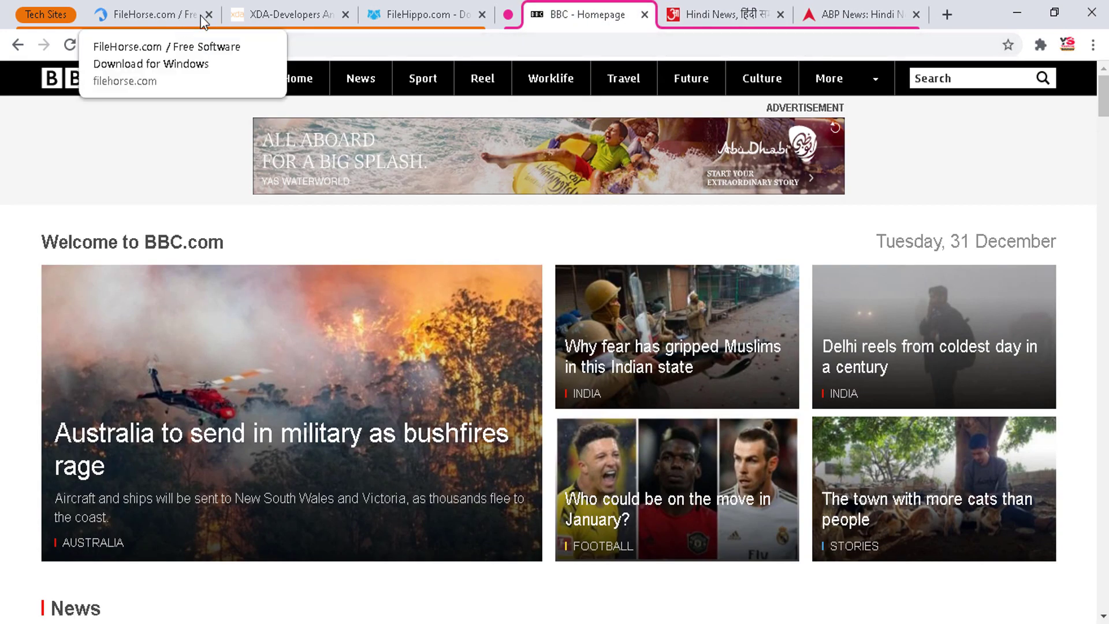
pyautogui.click(292, 11)
pyautogui.click(154, 17)
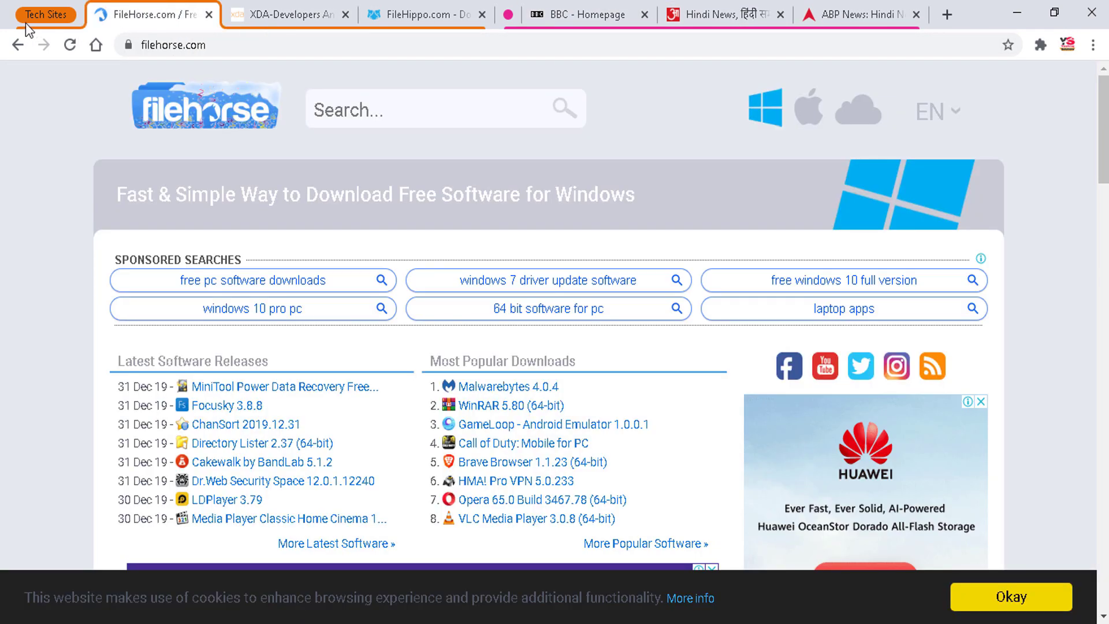
pyautogui.click(279, 15)
pyautogui.click(393, 15)
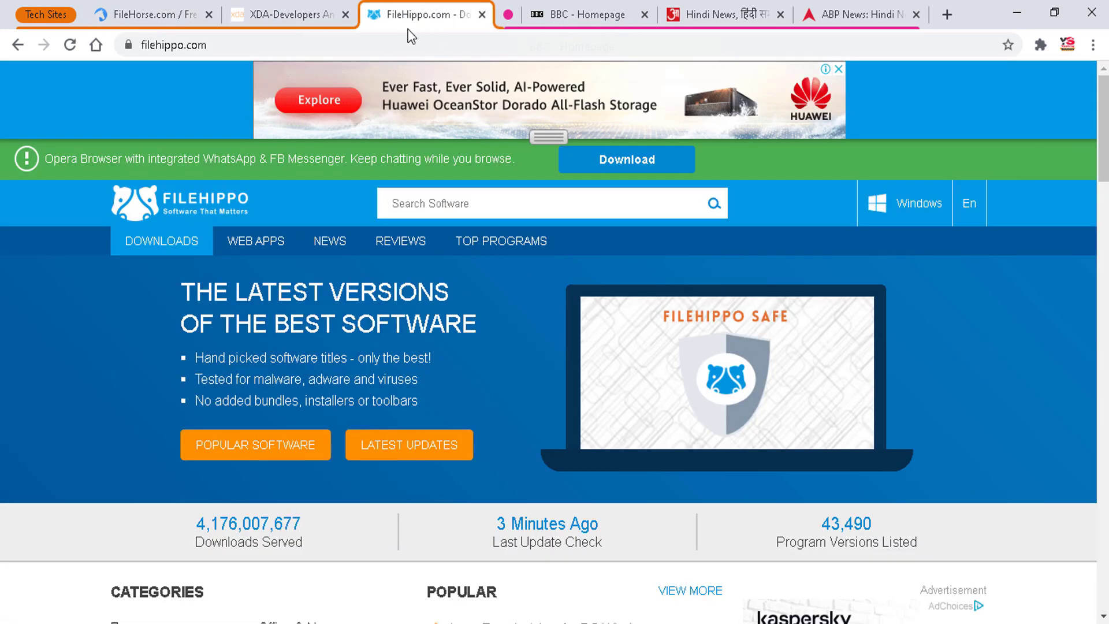
pyautogui.click(583, 23)
pyautogui.click(708, 22)
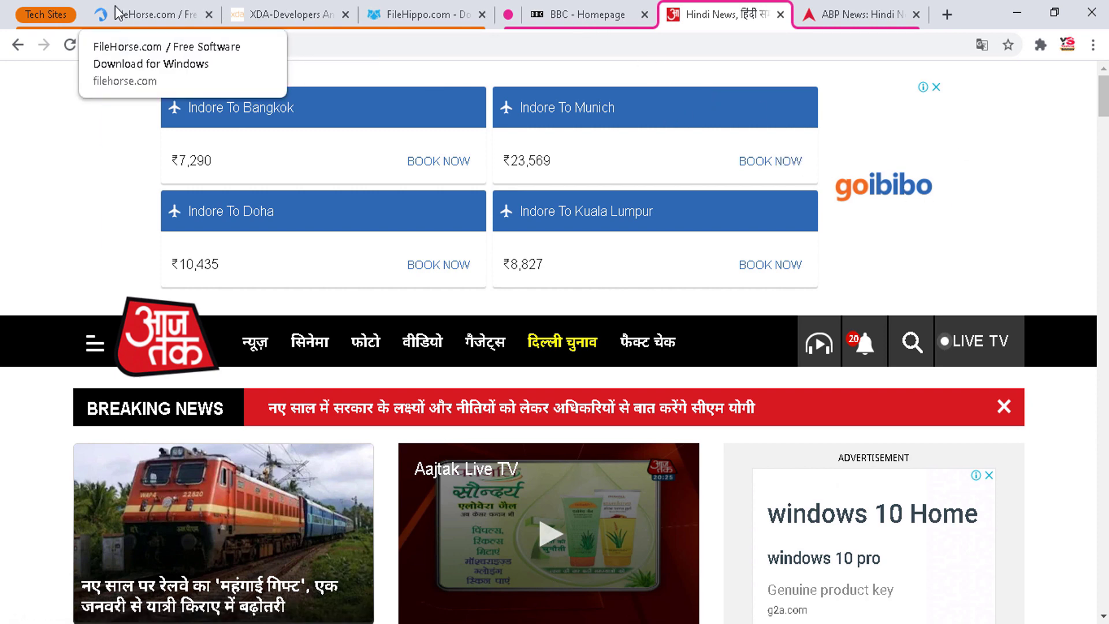
pyautogui.click(142, 22)
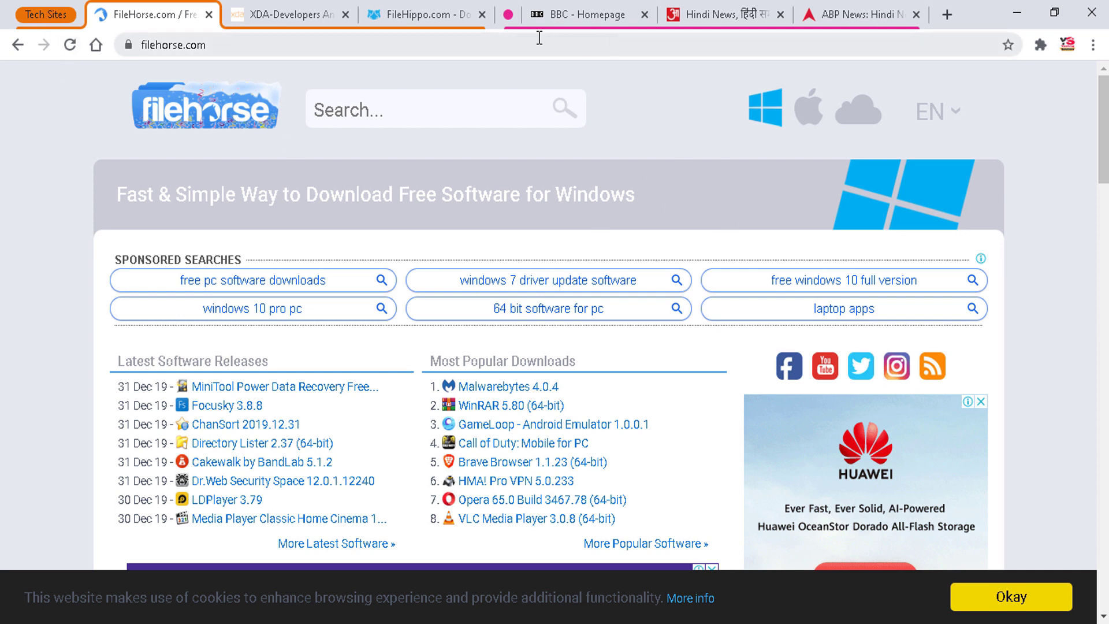
# - Name the pink tab group with the BBC, Hindi News and ABP News tabs "New Sites"
pyautogui.click(511, 17)
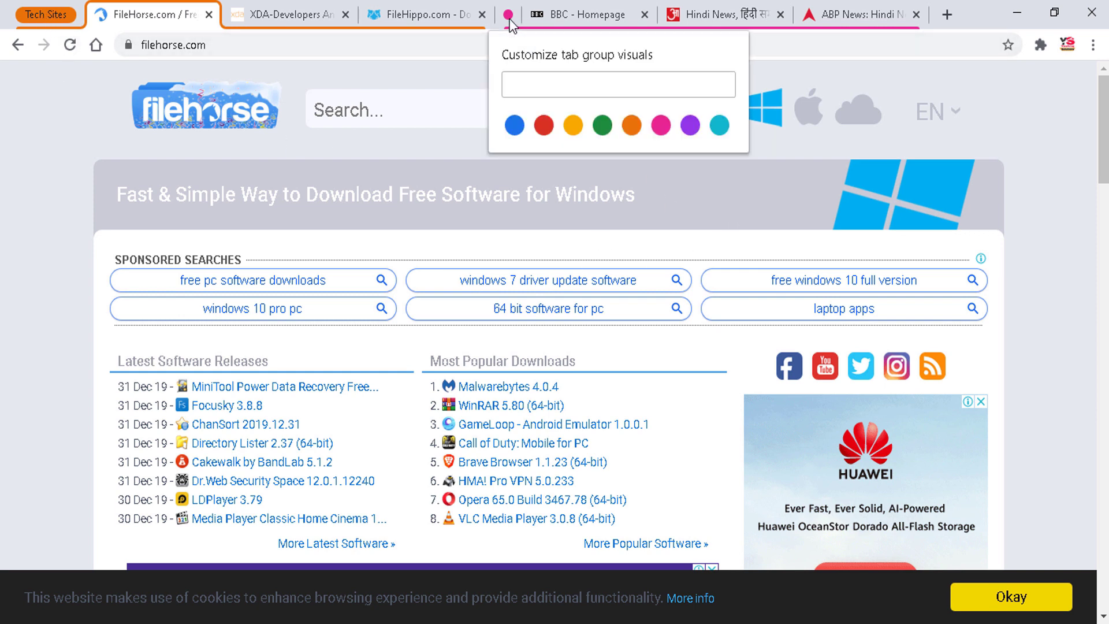
pyautogui.click(529, 90)
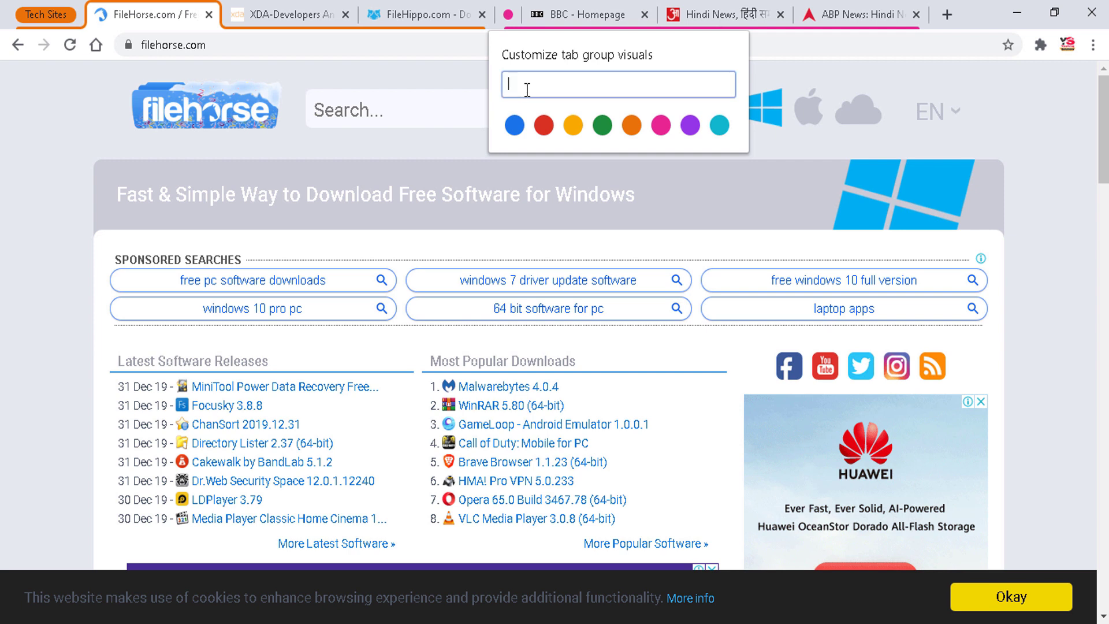
pyautogui.write('New')
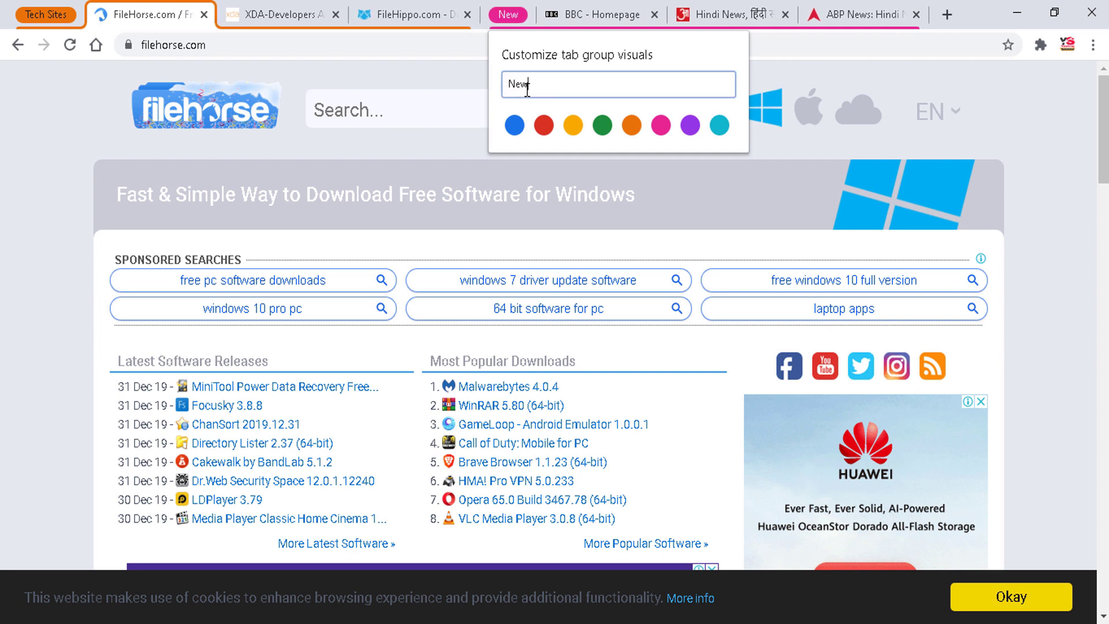
pyautogui.write(' Sites')
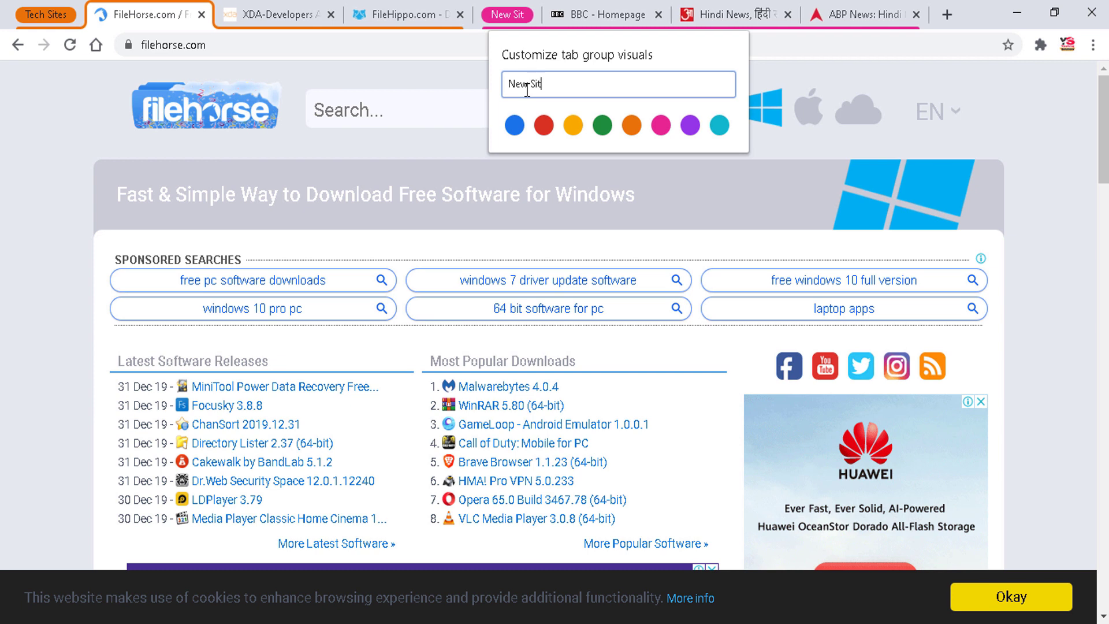
pyautogui.click(435, 97)
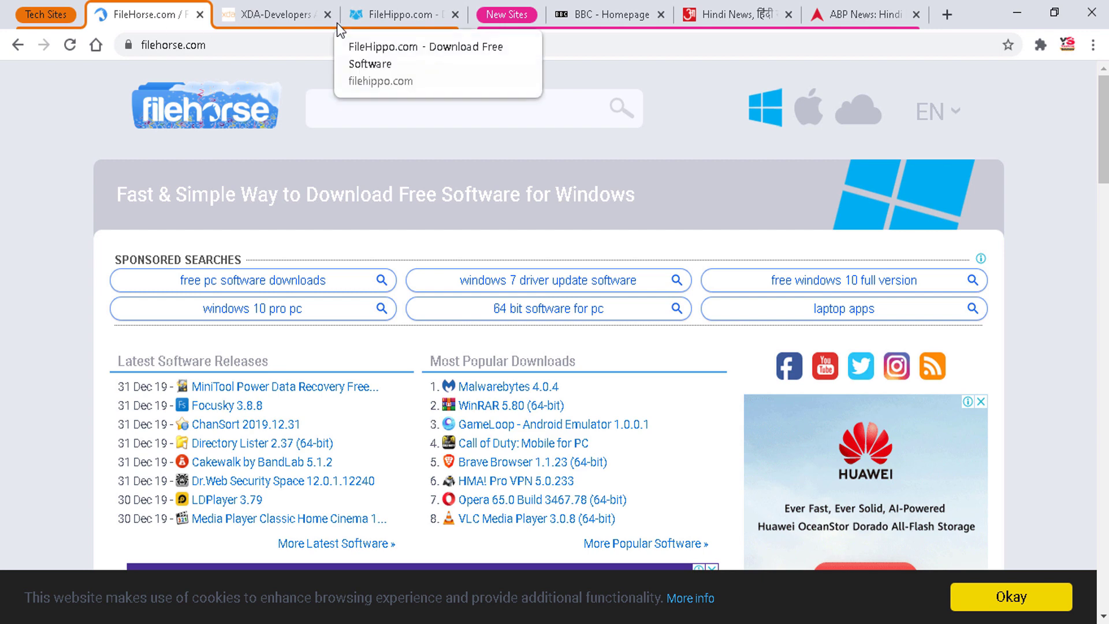
# - View the XDA-Developers and FileHippo.com tabs in Tech Sites and all three tabs in New Sites
pyautogui.click(273, 17)
pyautogui.click(399, 16)
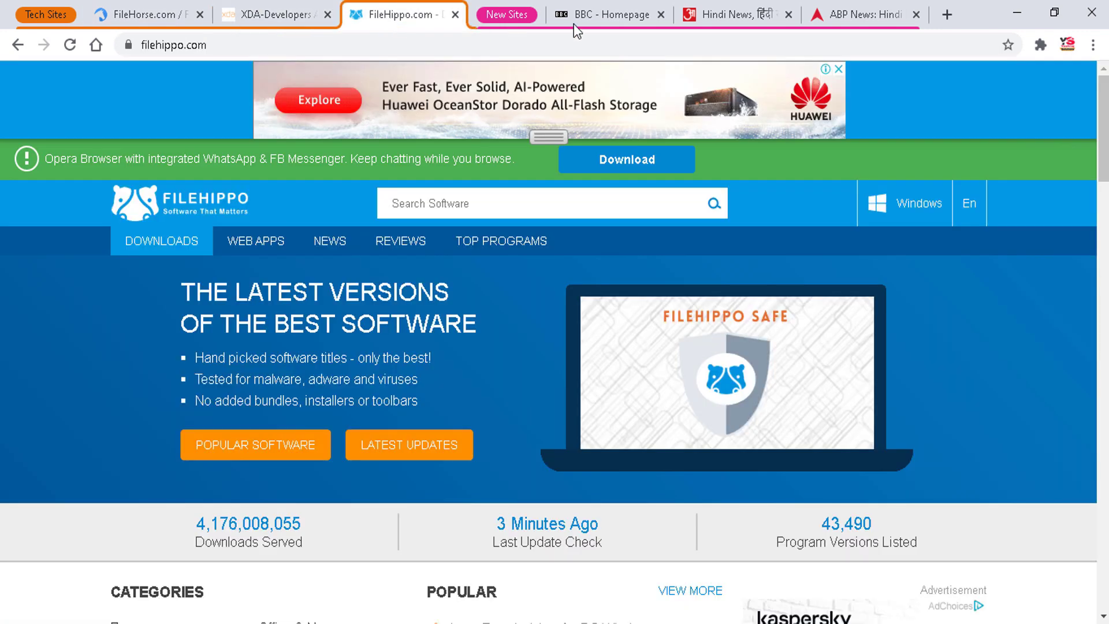
pyautogui.click(618, 16)
pyautogui.click(731, 15)
pyautogui.click(861, 14)
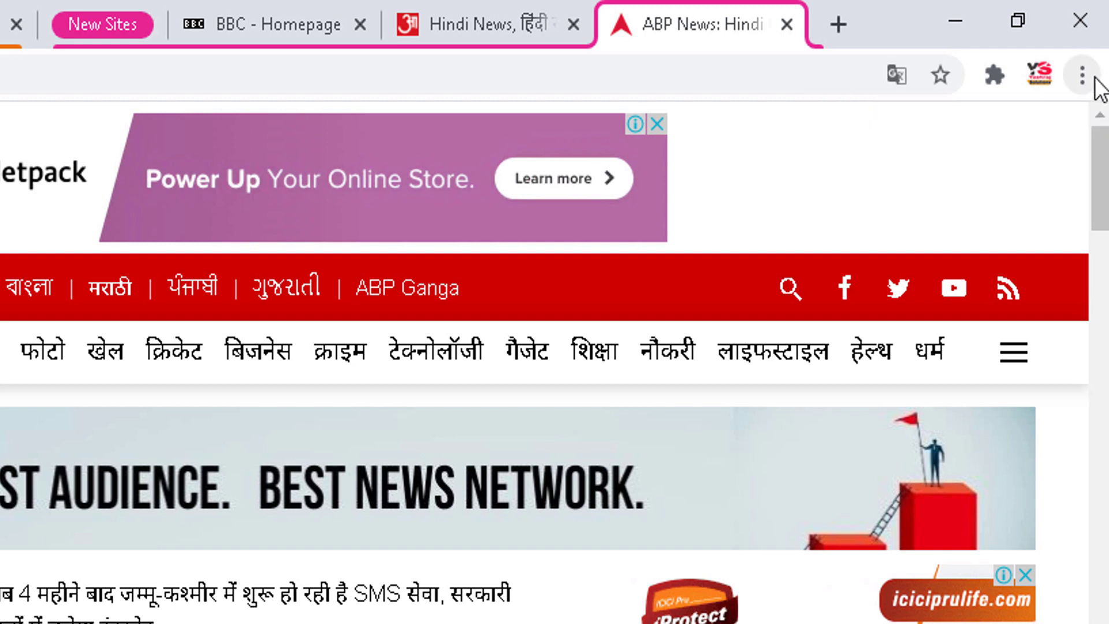
# - Open the On startup settings to check the "Continue where you left off" option, and restart Chrome from the desktop
pyautogui.click(1092, 82)
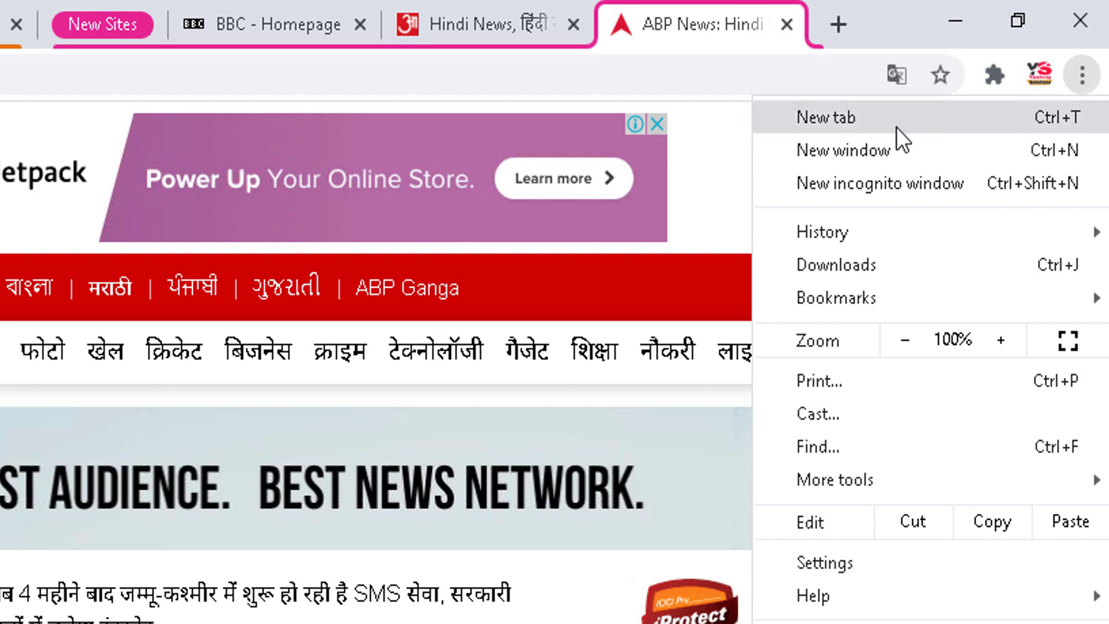
pyautogui.click(819, 565)
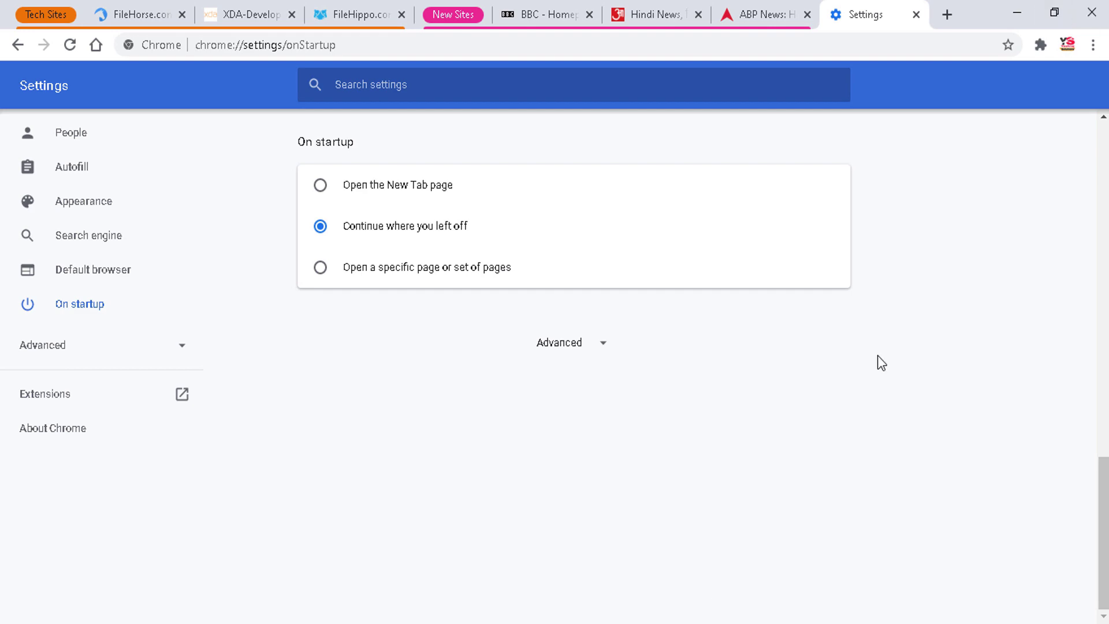
pyautogui.click(1101, 22)
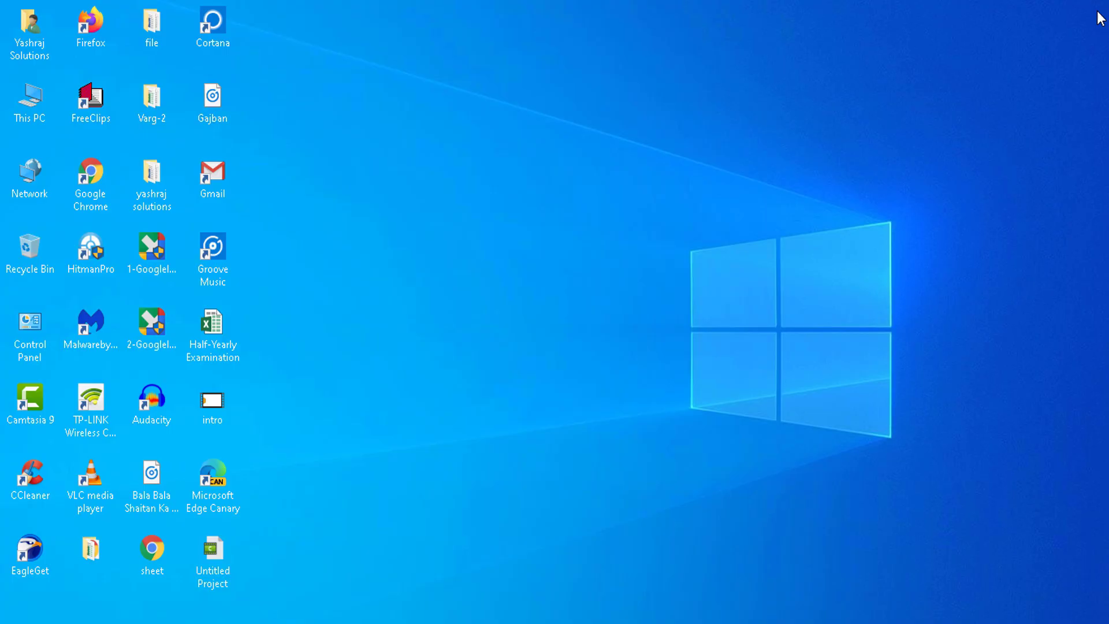
pyautogui.doubleClick(99, 179)
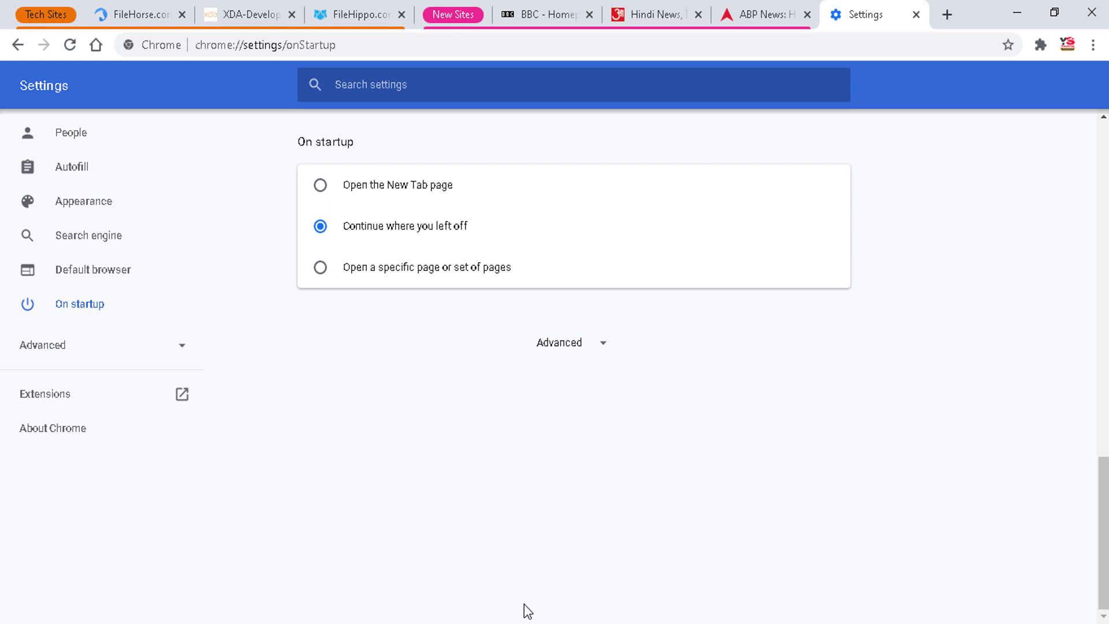
# - Check that the Tech Sites and New Sites groups and their tabs were restored by viewing each grouped tab
pyautogui.click(111, 14)
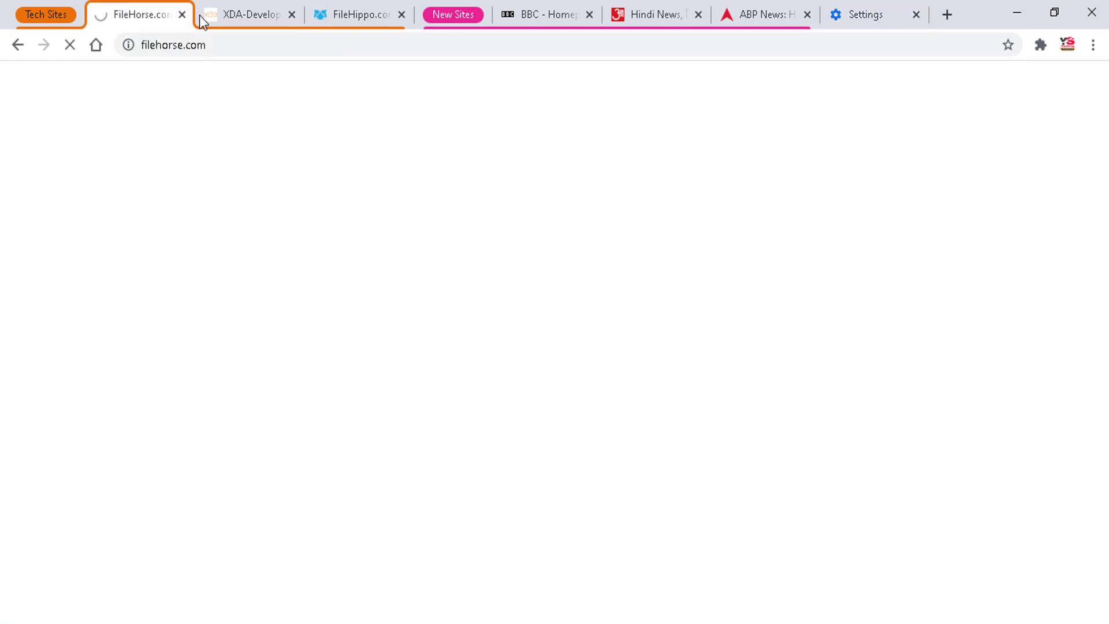
pyautogui.click(248, 16)
pyautogui.click(354, 17)
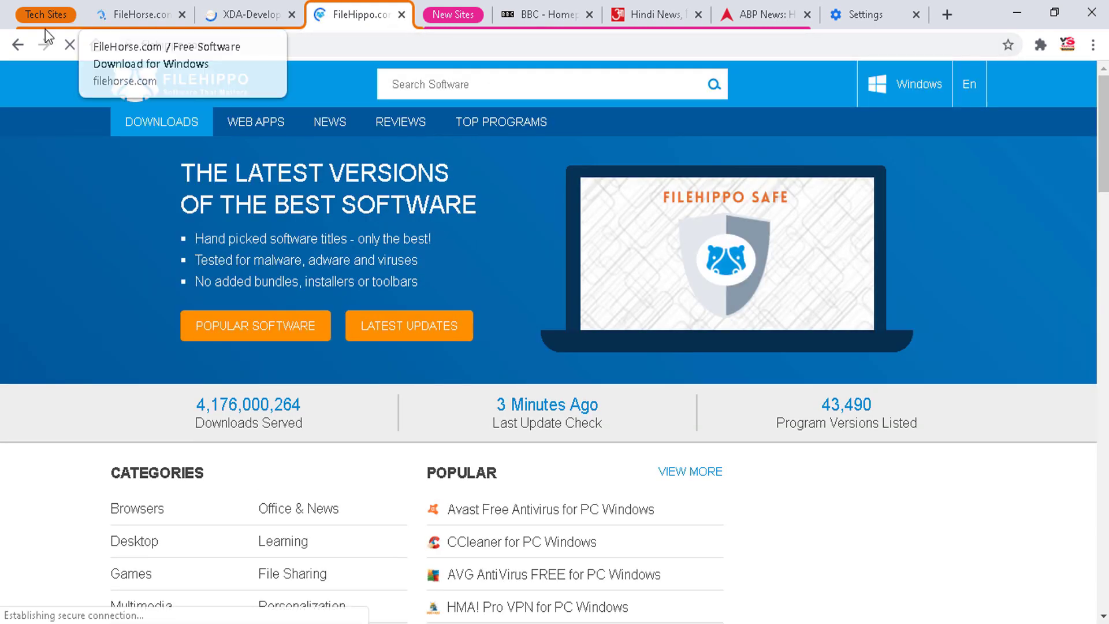
pyautogui.click(446, 17)
pyautogui.click(540, 15)
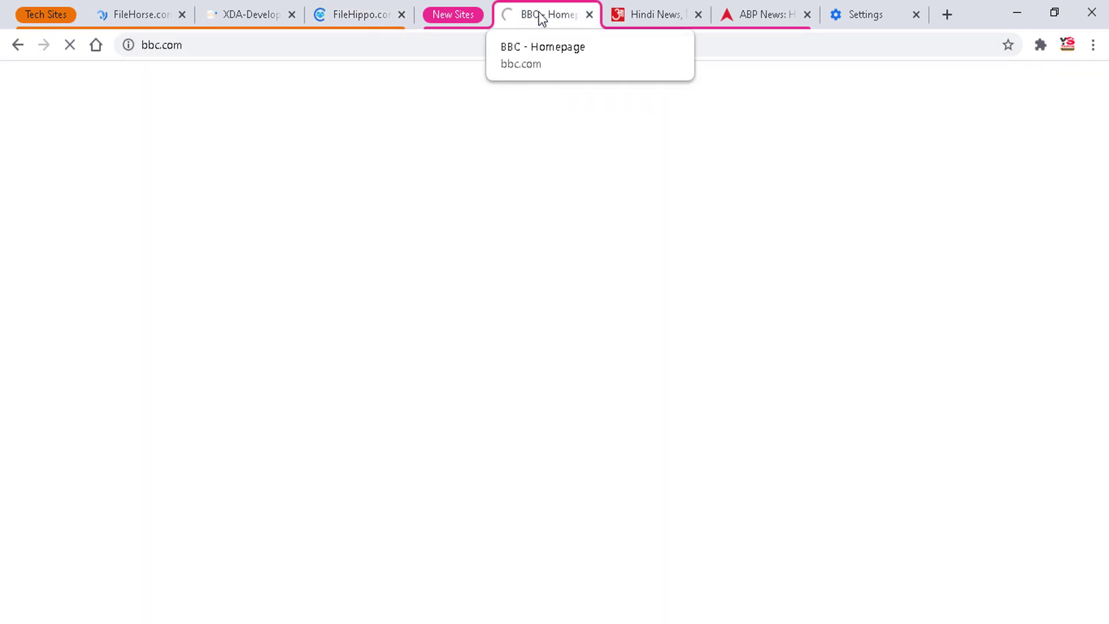
pyautogui.click(647, 19)
pyautogui.click(737, 16)
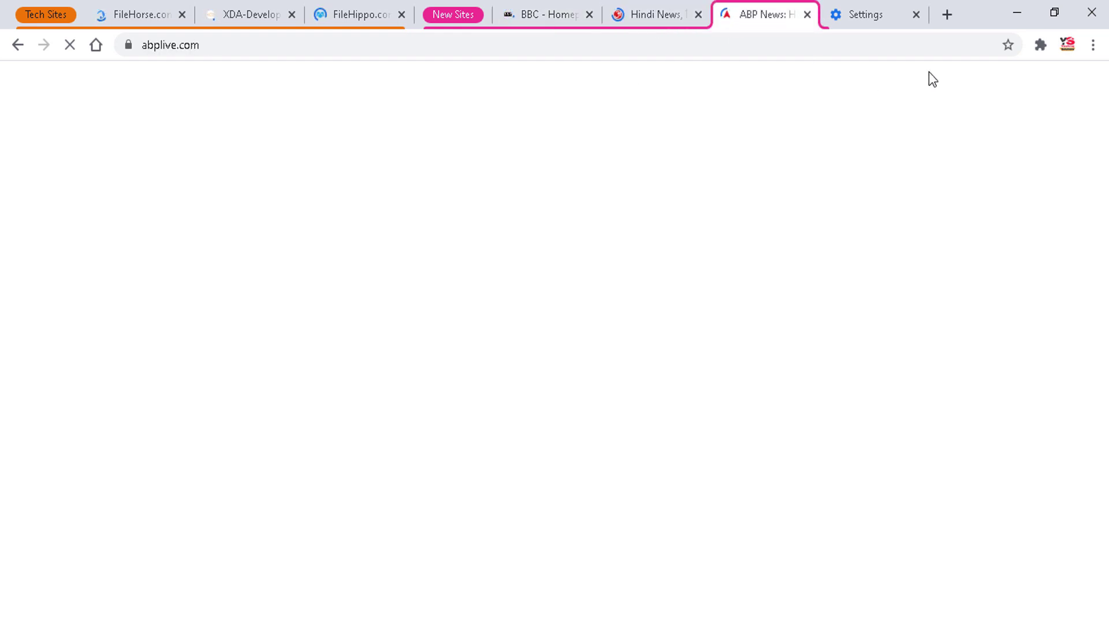